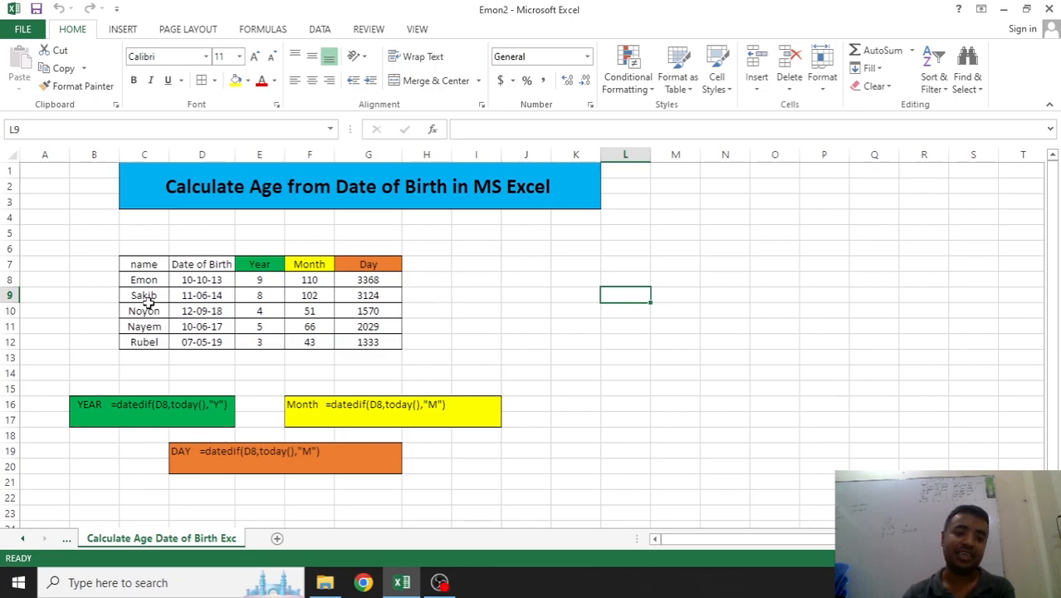
Inspect the DATEDIF day-count formula in G8 of the example age table
left_click(413, 340)
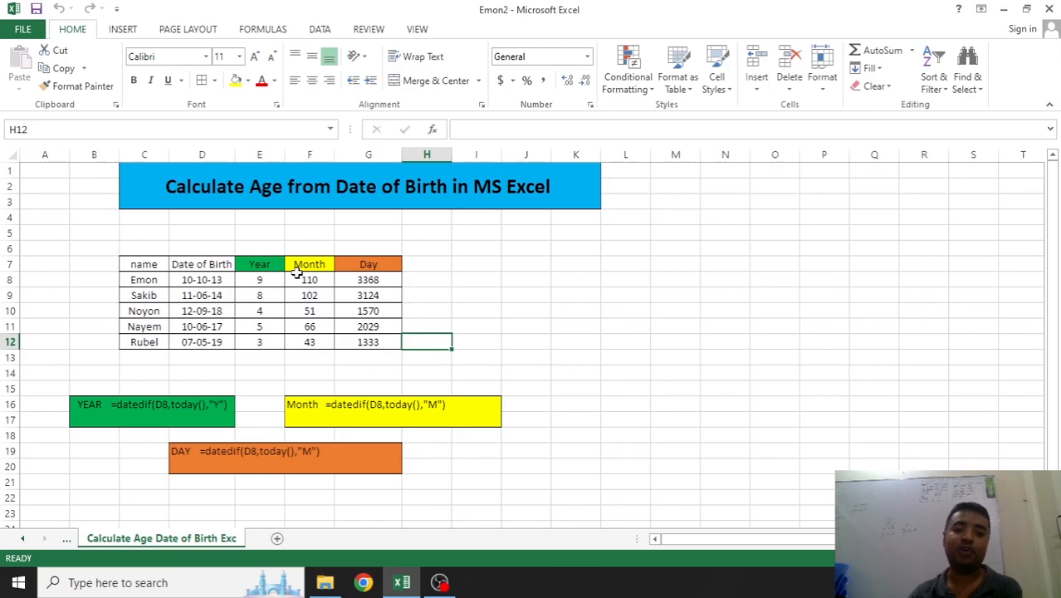
left_click(365, 280)
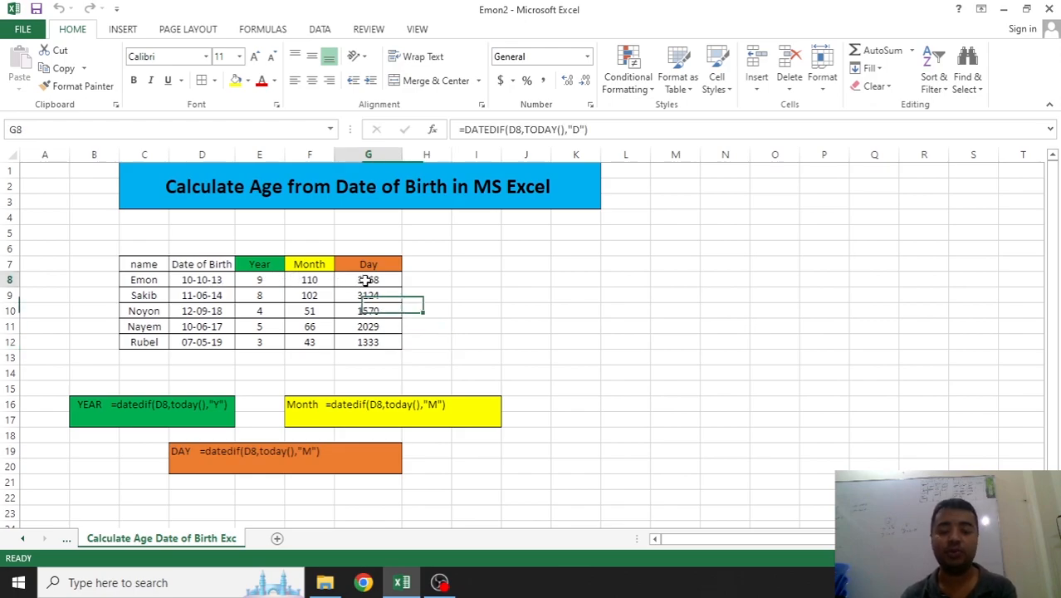
left_click(497, 309)
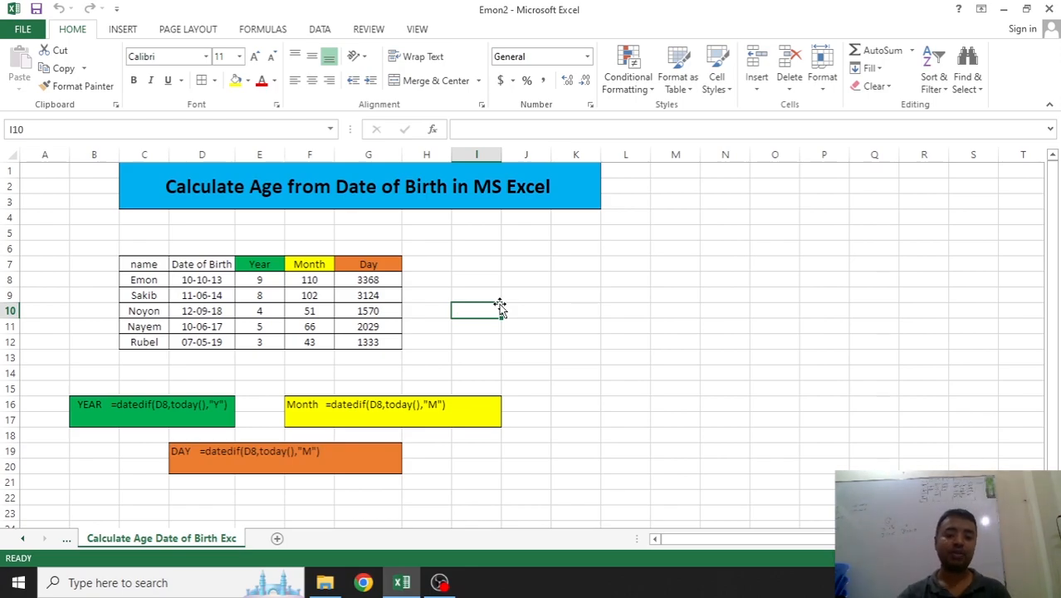
Add Sheet2, enter Name and Date of Birth in A1:B1, and autofit column B
left_click(278, 538)
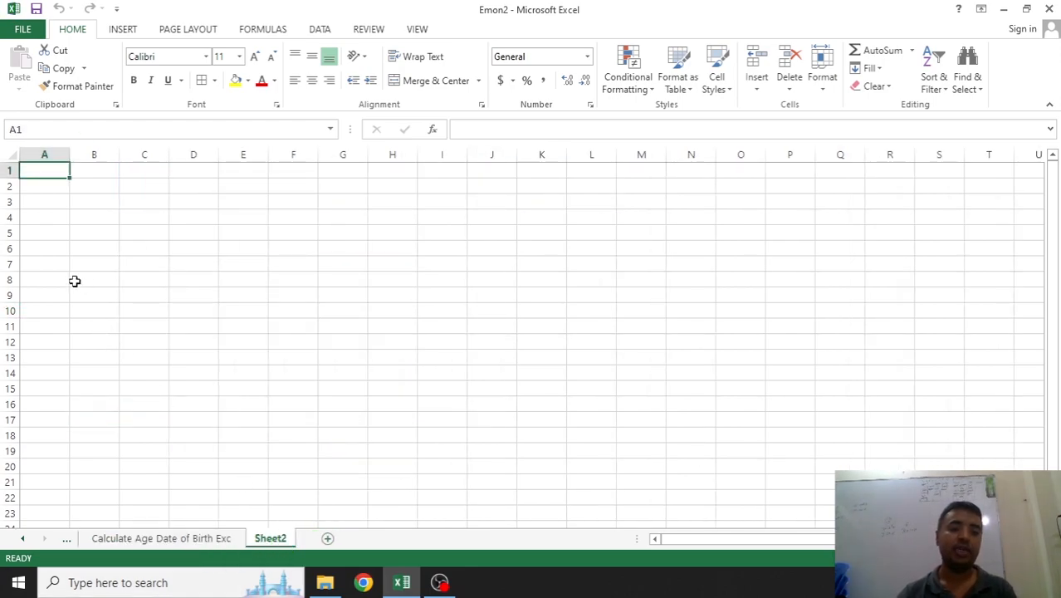
type("Name")
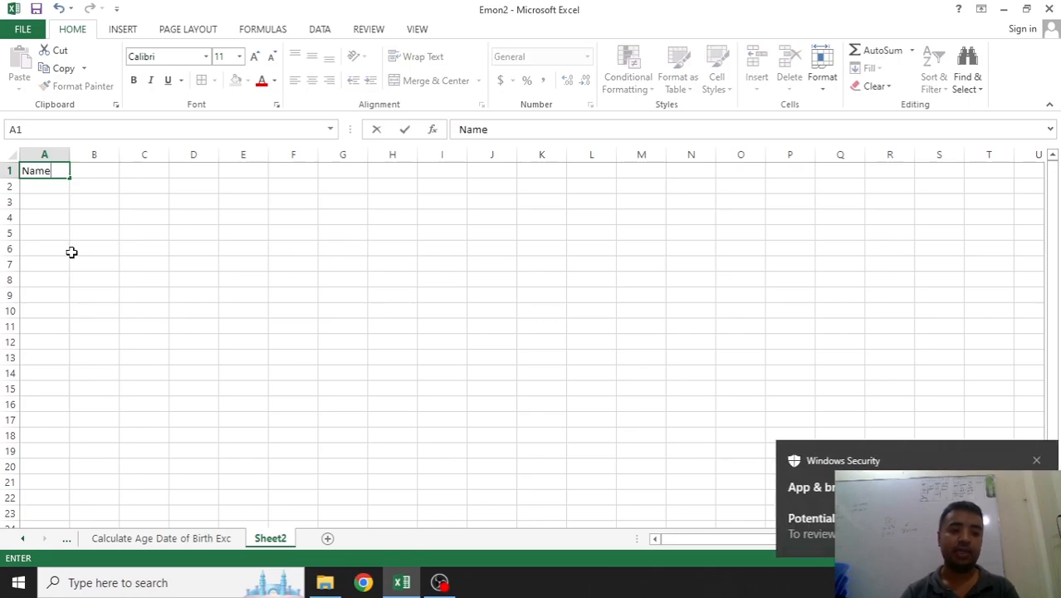
key("Tab")
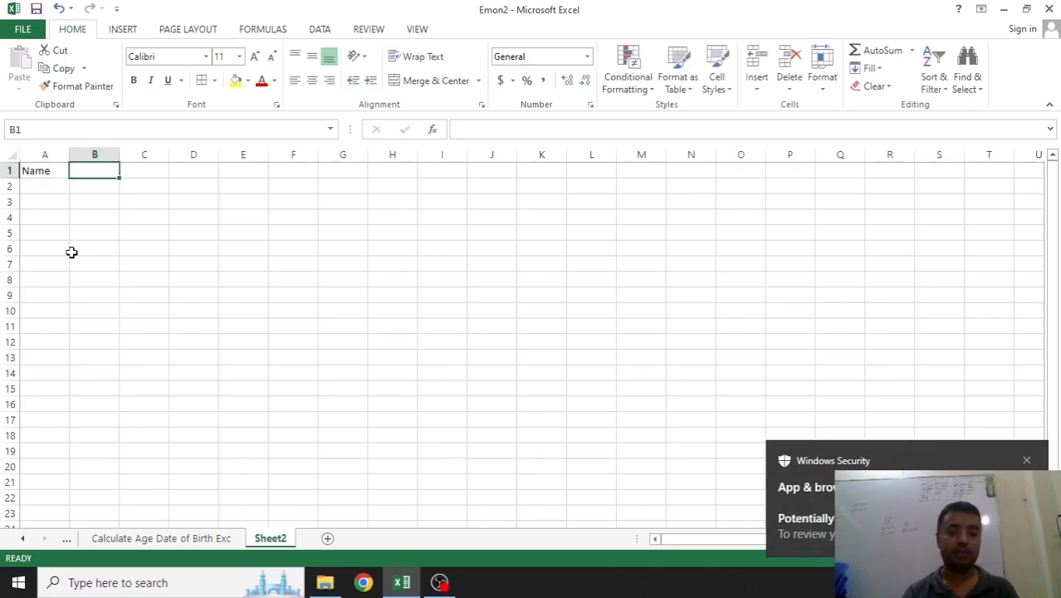
type("Date ")
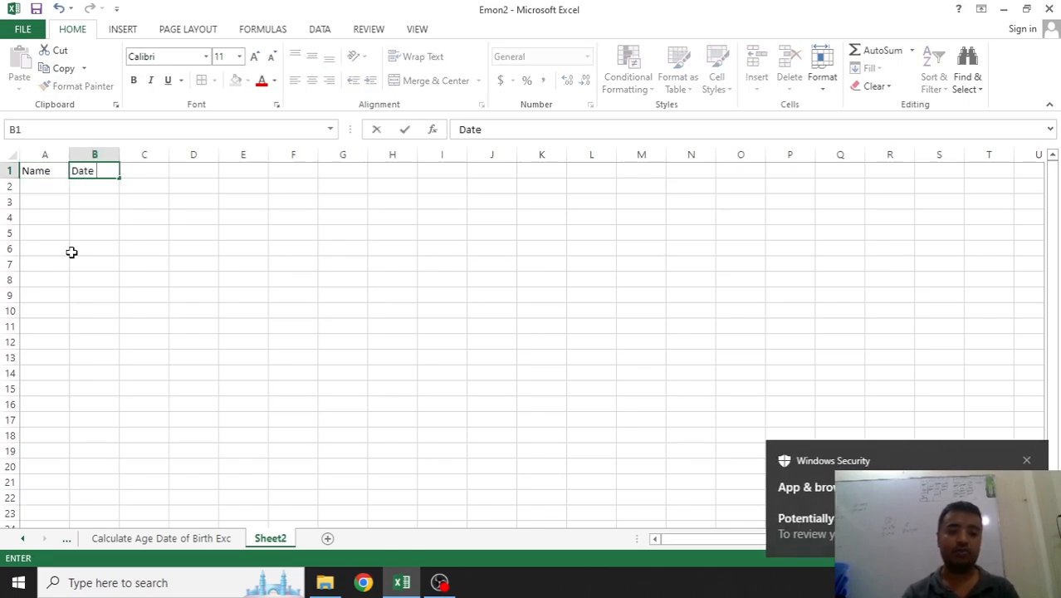
type("of Birth")
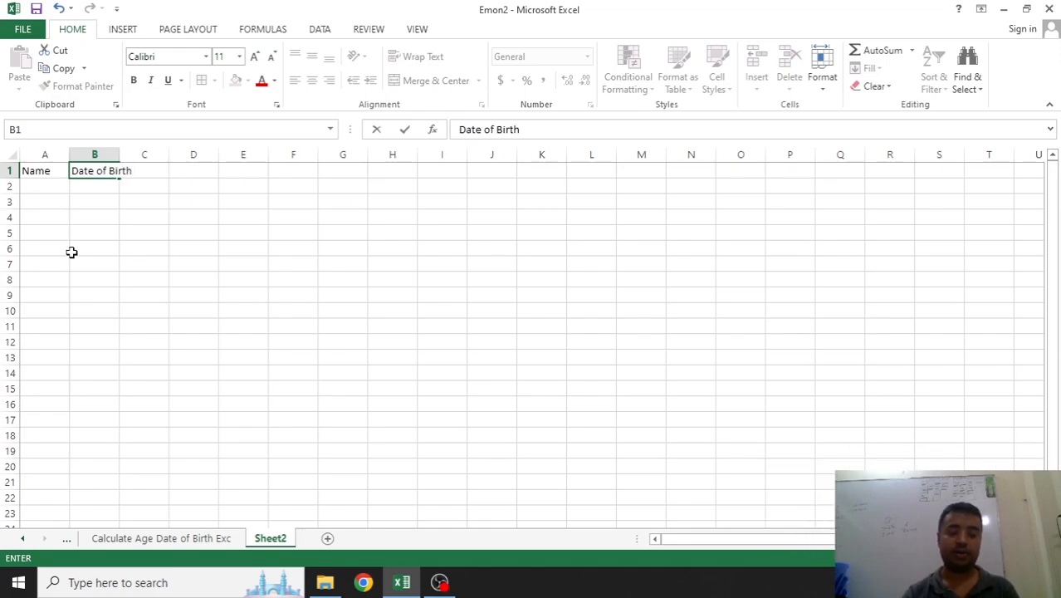
left_click(283, 243)
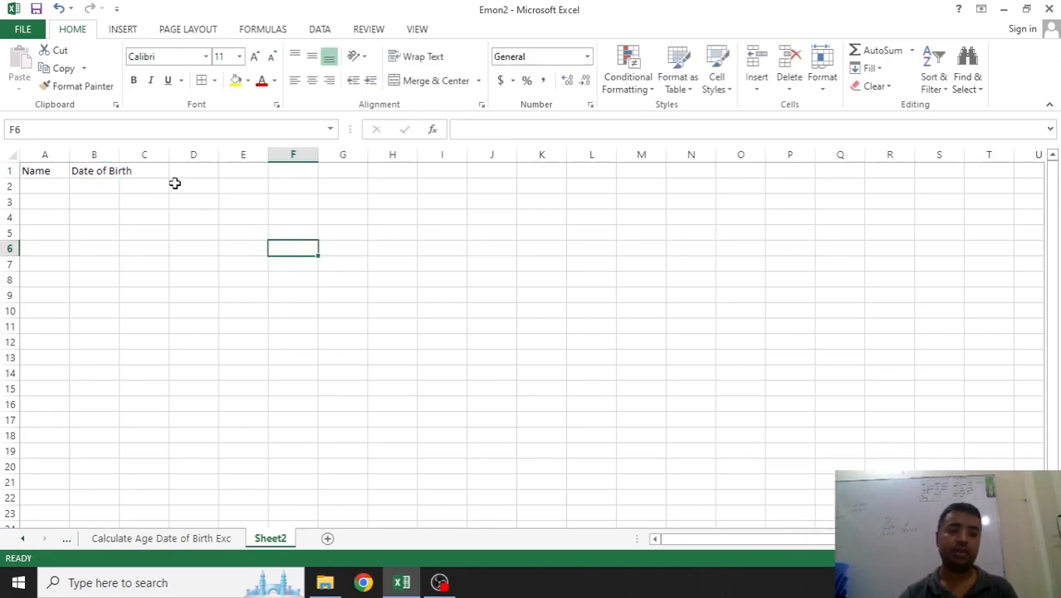
double_click(119, 155)
Enter the remaining headings Year, Moth and Day in C1:E1
left_click(169, 173)
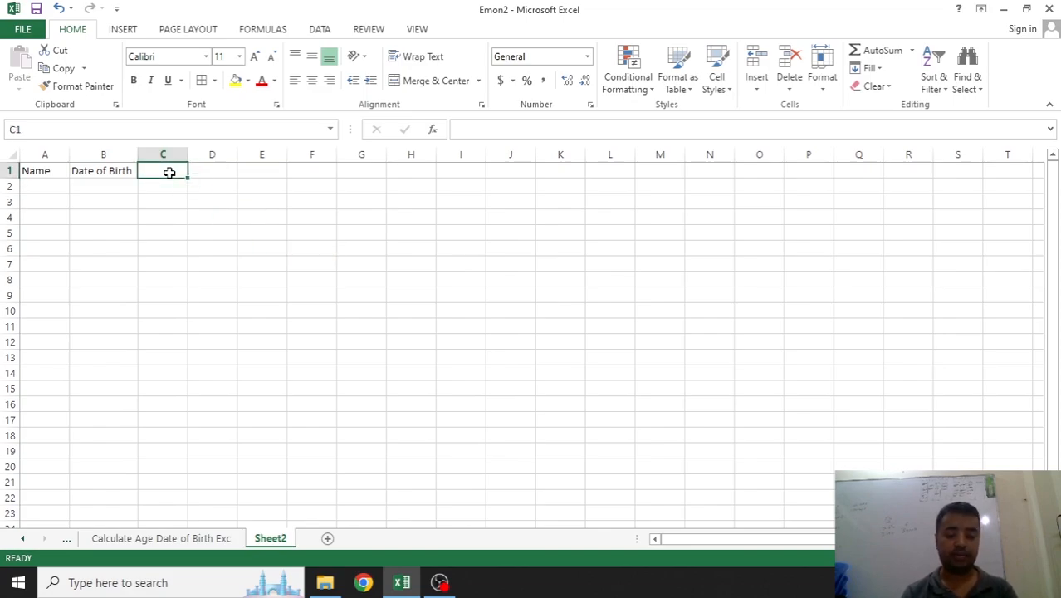
type("Year")
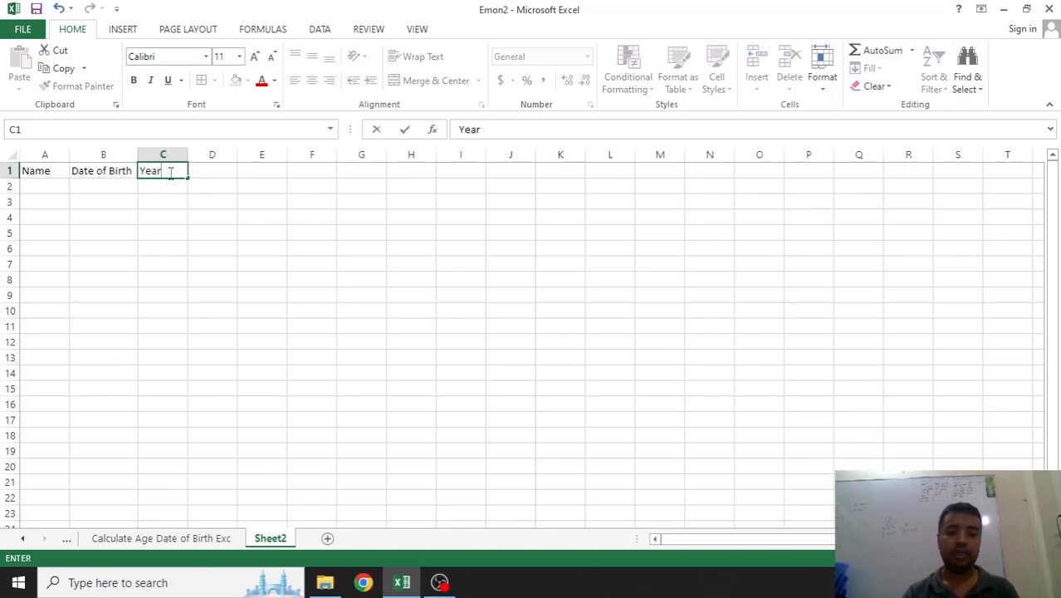
key("Tab")
type("Da")
key("BackSpace")
key("BackSpace")
type("Moth")
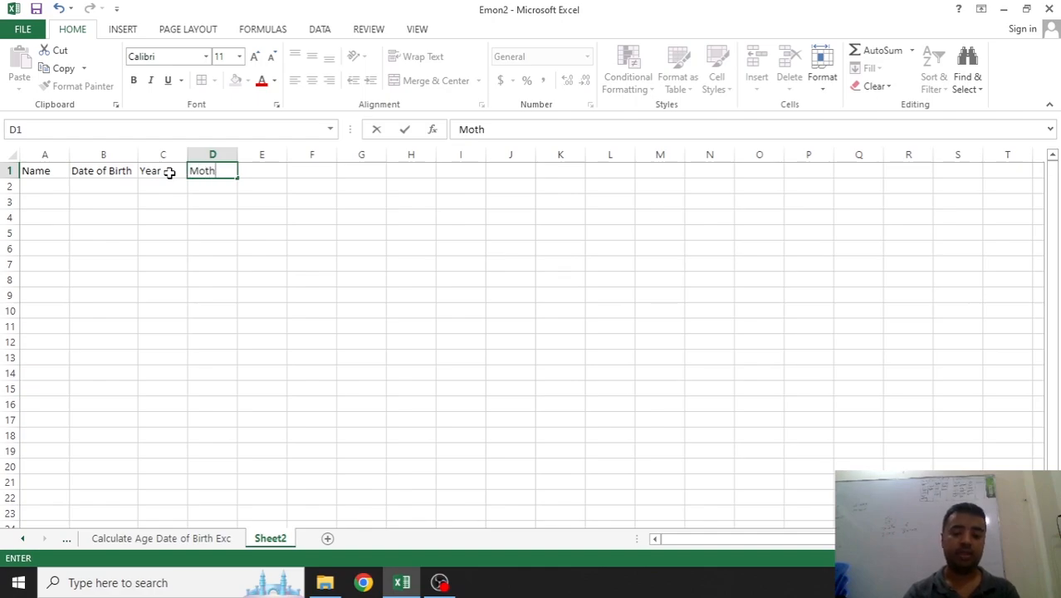
key("Tab")
type("Day")
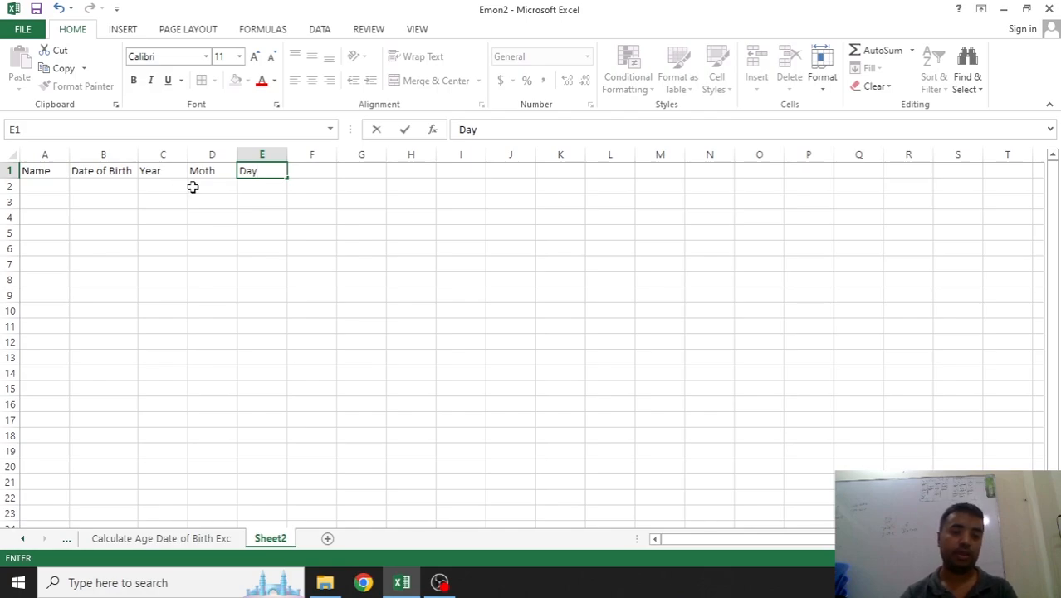
left_click(193, 185)
Apply All Borders to the table range A1:E6
left_click_drag(279, 173, 61, 249)
left_click(202, 83)
left_click(78, 206)
left_click(50, 170)
Make the header row A1:E1 bold with yellow fill, and widen column B
left_click_drag(51, 170, 273, 172)
left_click(237, 83)
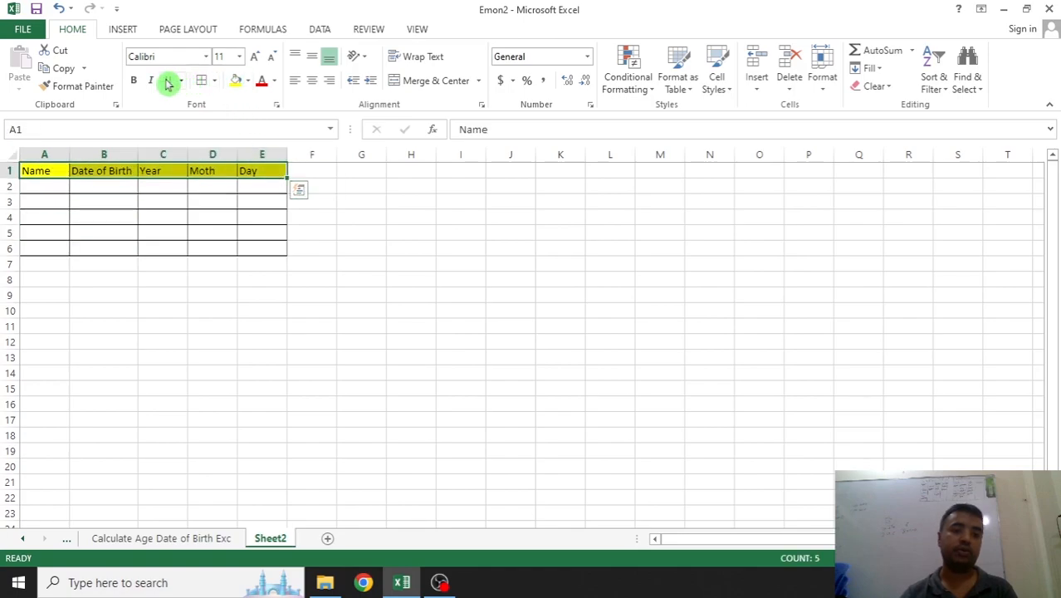
left_click(134, 81)
left_click(193, 214)
left_click_drag(127, 148, 165, 147)
left_click(64, 190)
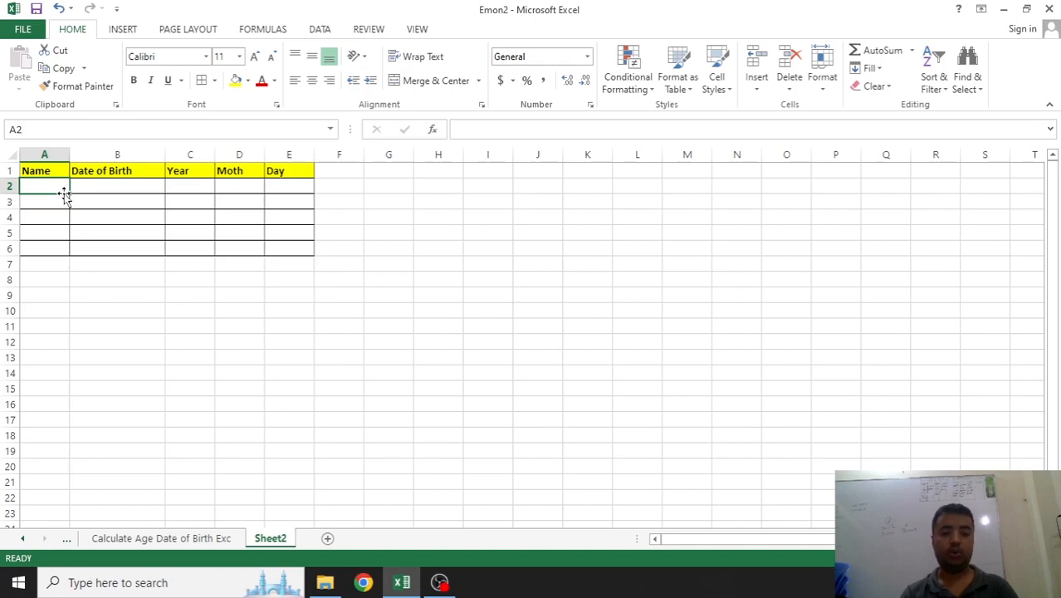
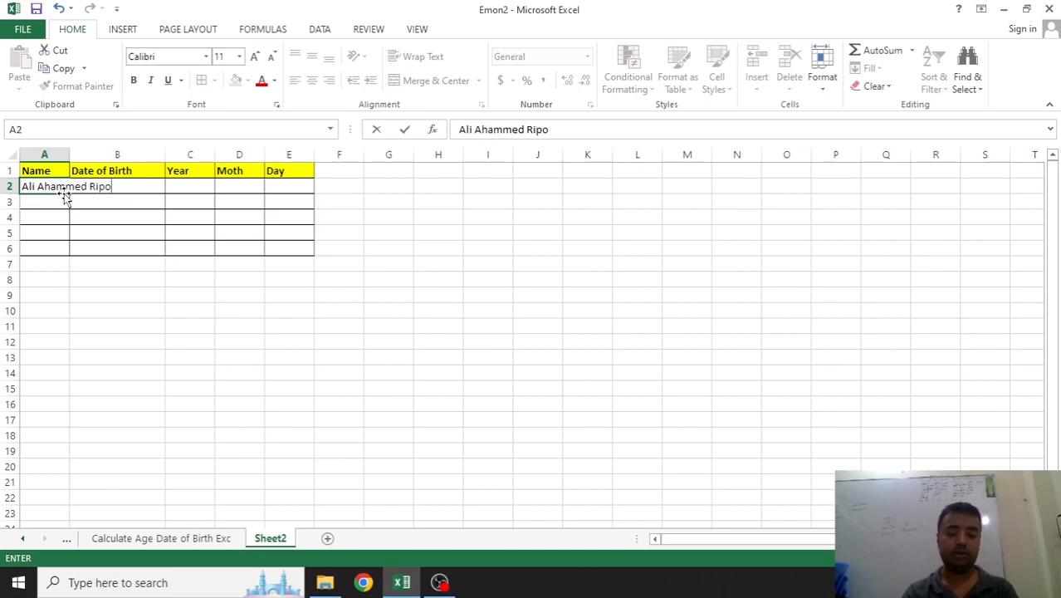
Enter the first two people's names in A2:A3, autofitting column A to the longer name
left_click(208, 249)
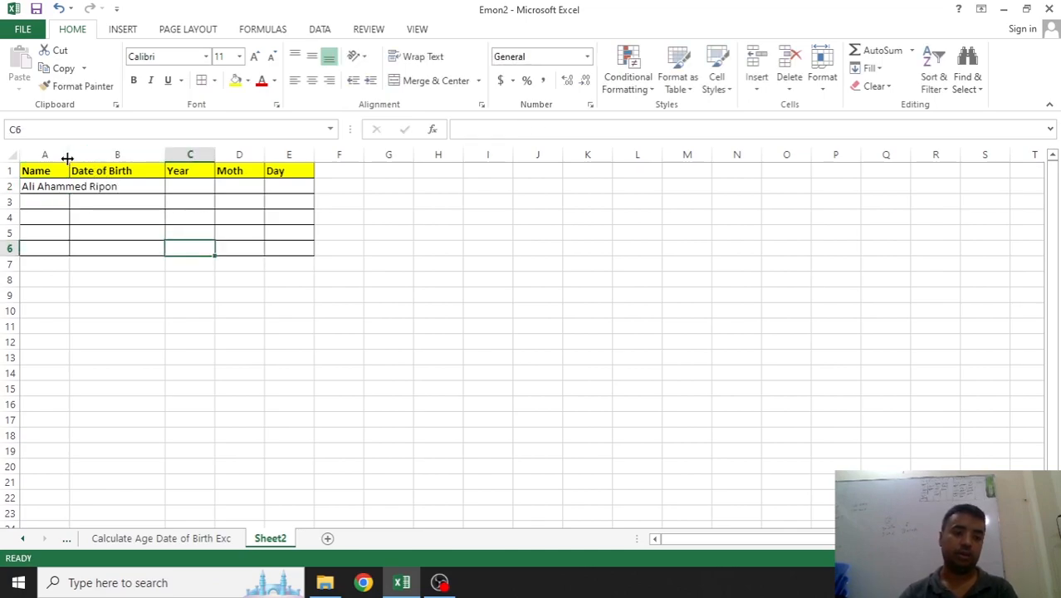
double_click(70, 155)
left_click(107, 197)
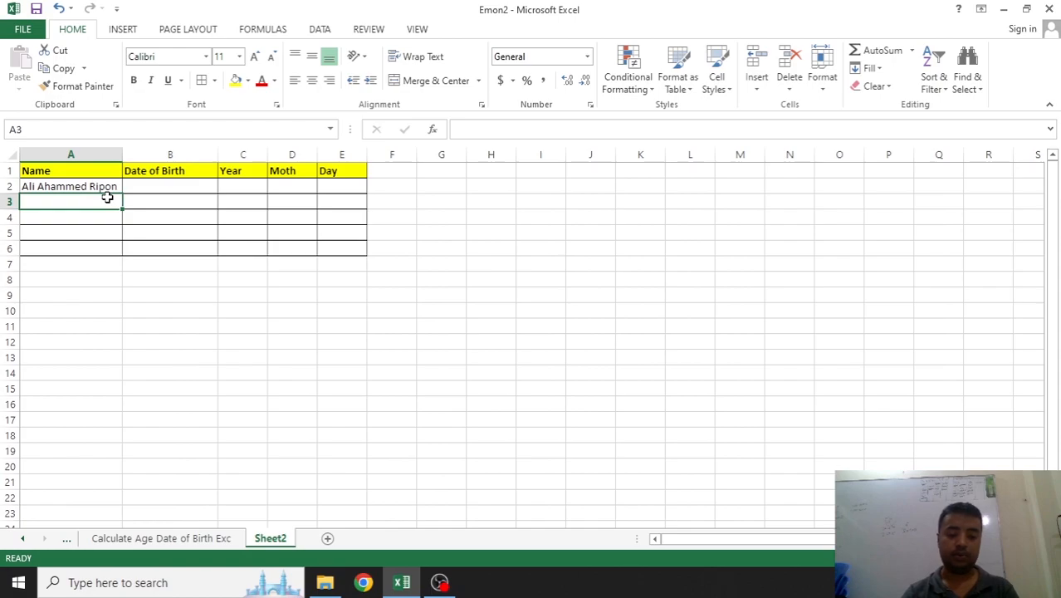
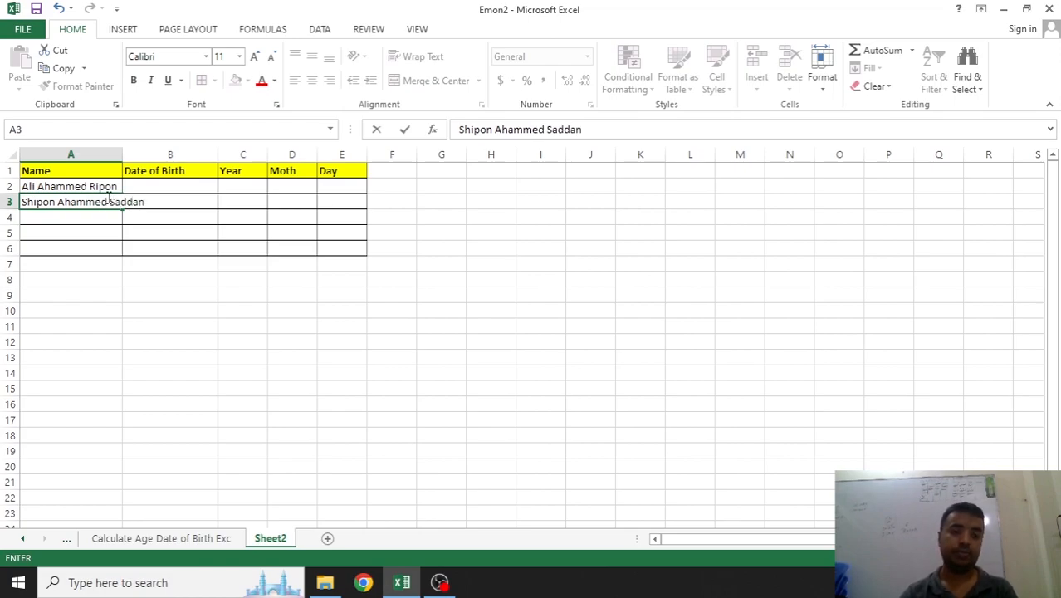
key("Return")
double_click(122, 157)
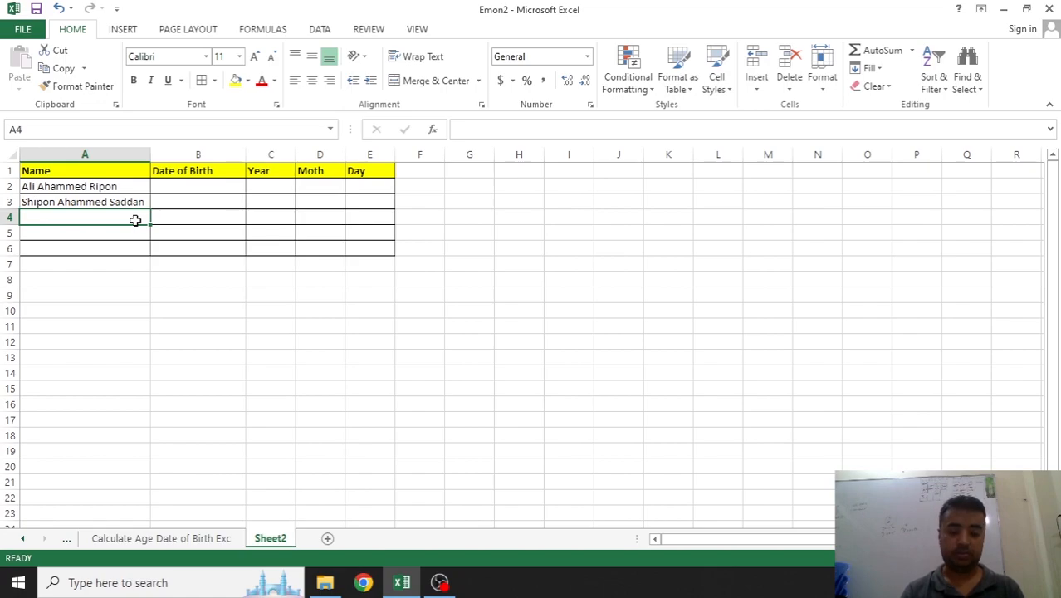
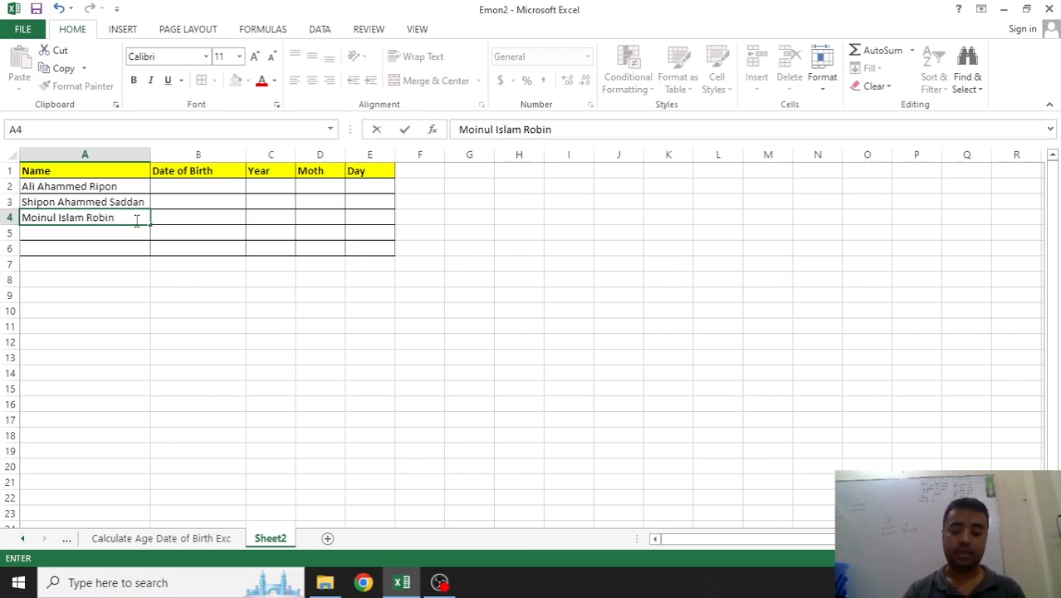
Enter the remaining three people's names in A4:A6
key("Return")
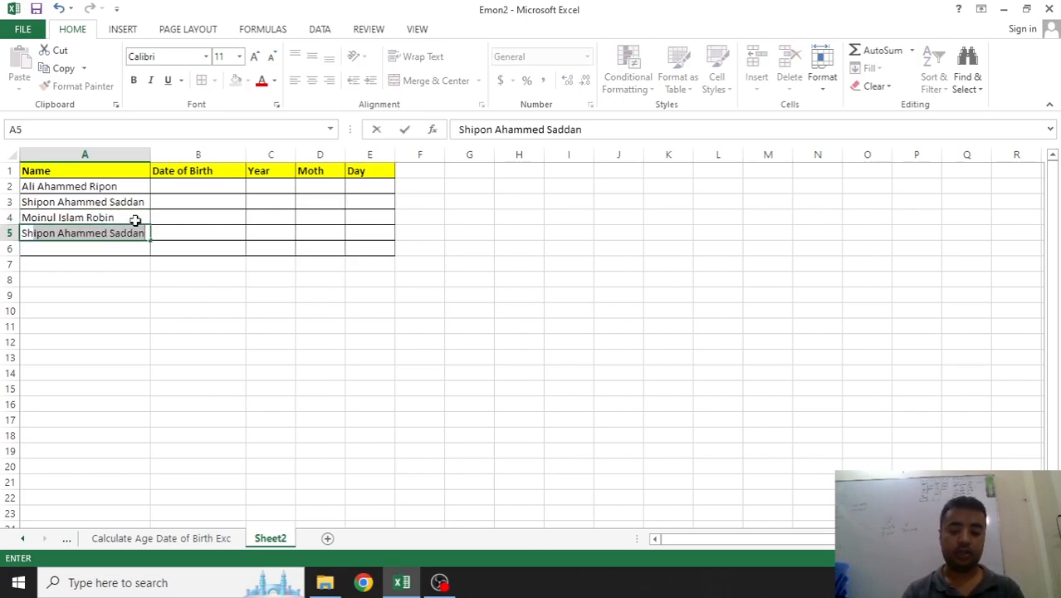
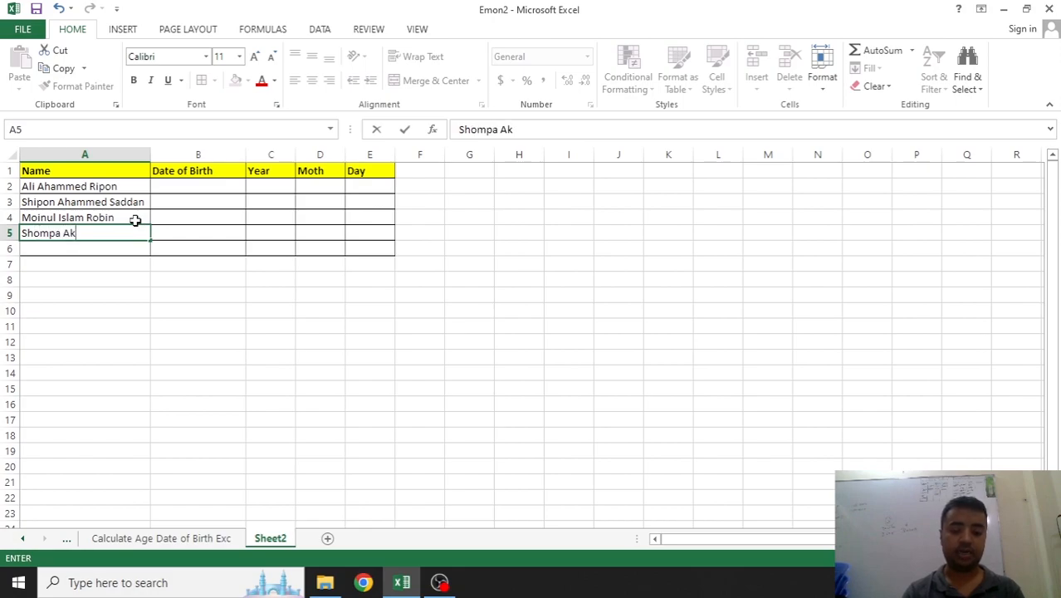
key("Return")
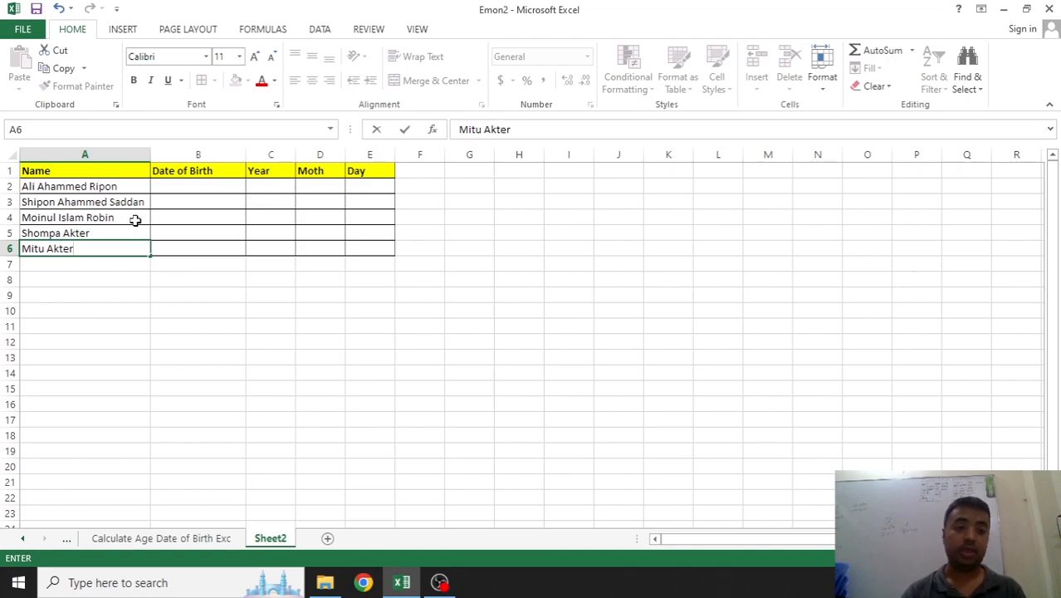
left_click(165, 188)
Enter dates of birth 10-12-1993 and 28-01-2020 in B2:B3
type("10")
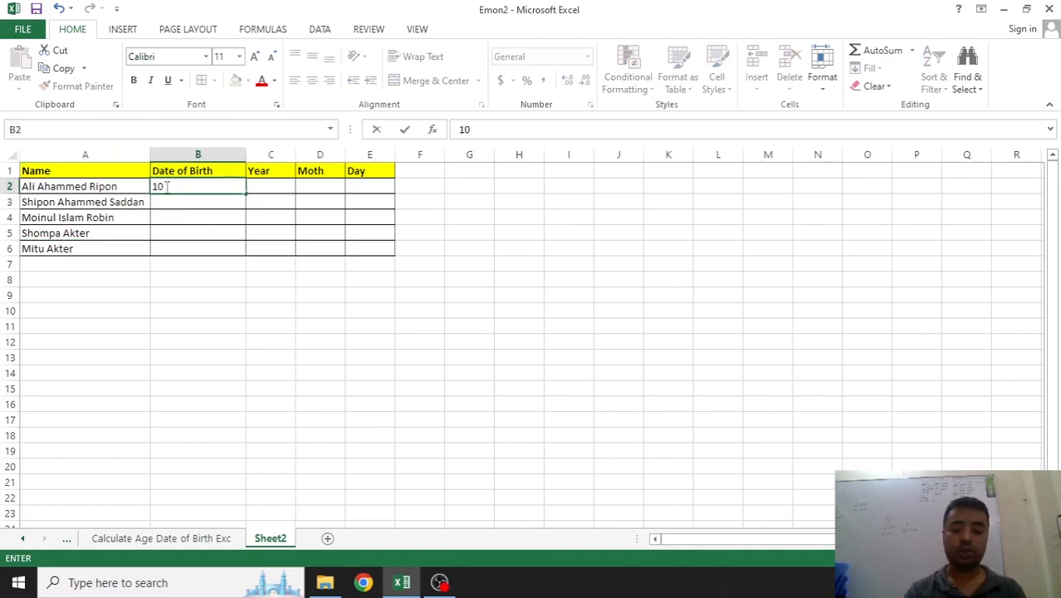
type("-12-1")
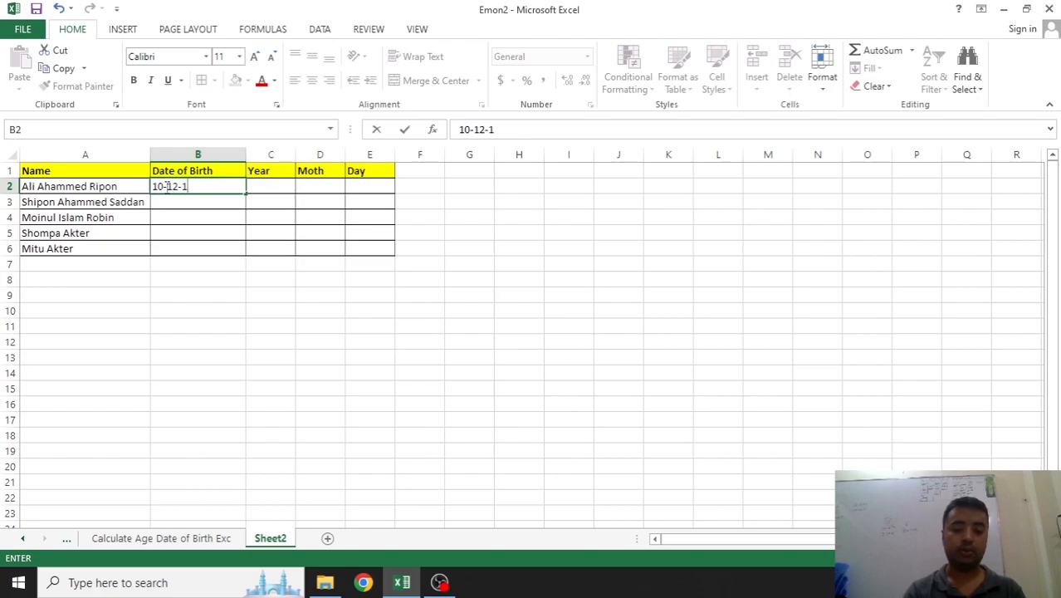
type("993")
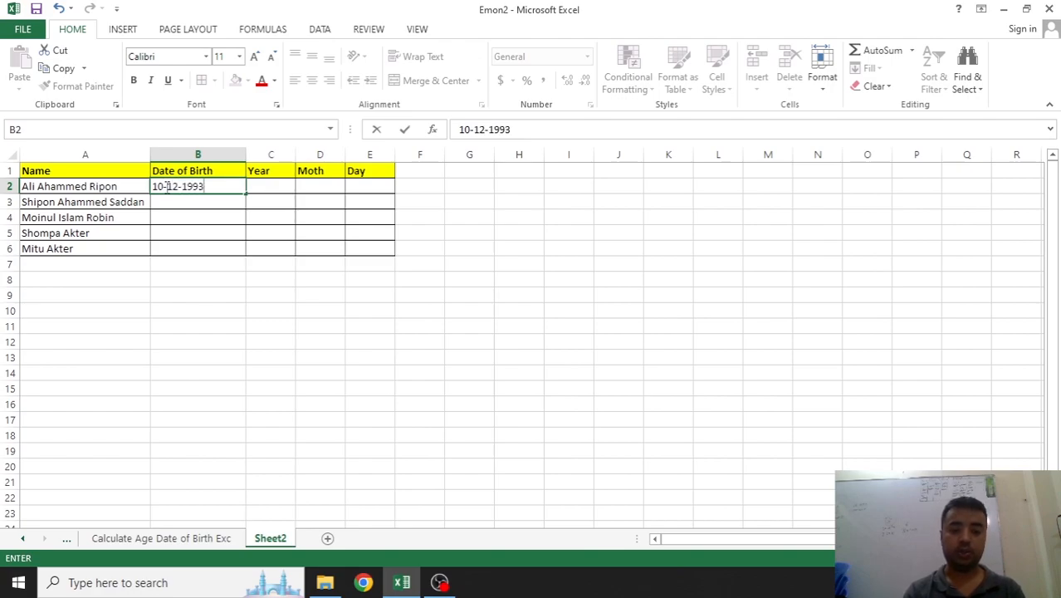
key("Return")
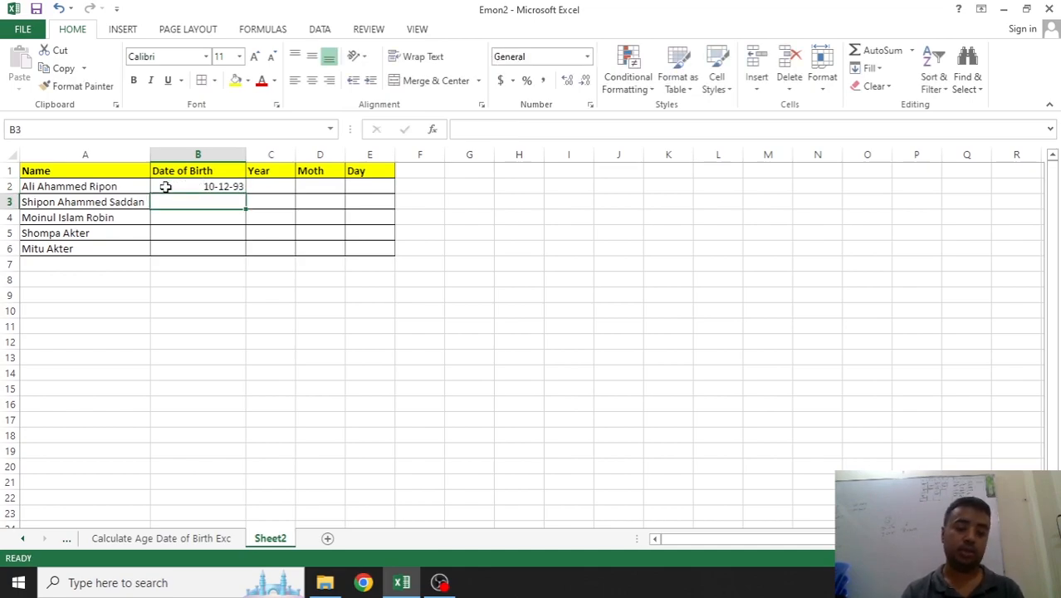
type("28-")
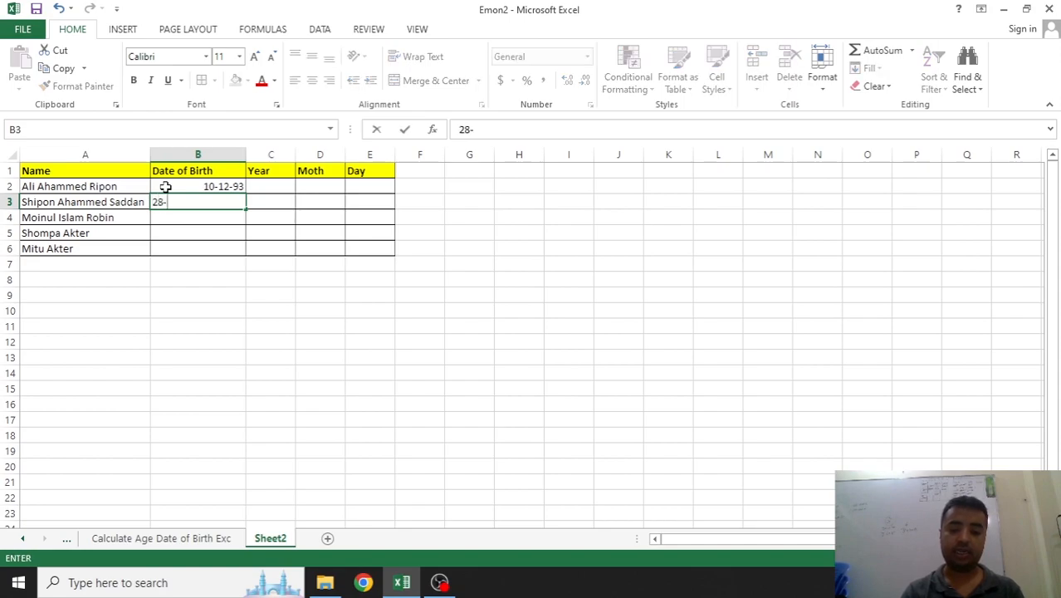
type("01-")
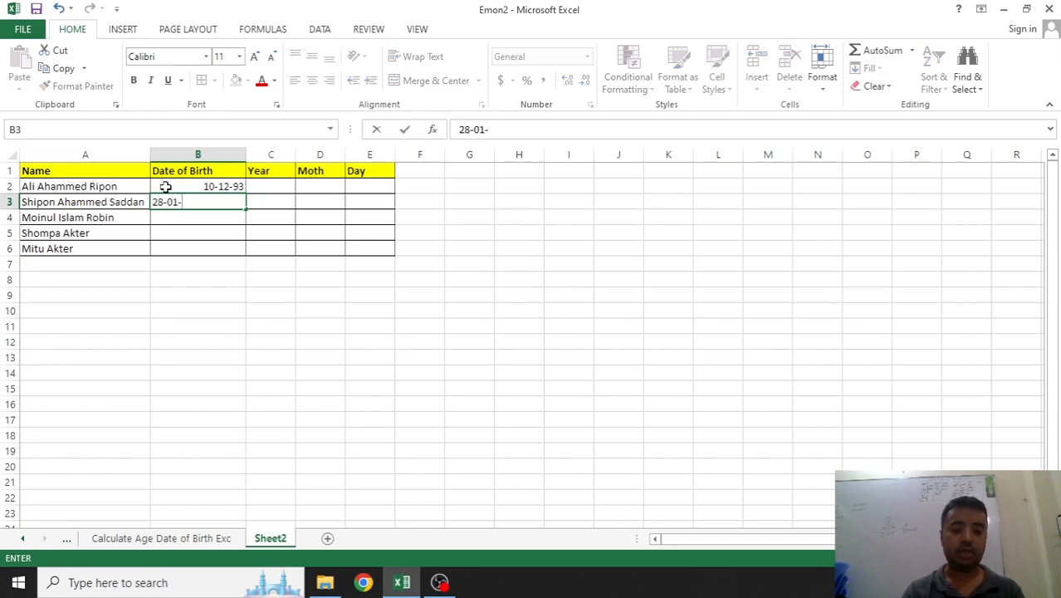
type("200")
key("BackSpace")
type("2020")
key("Return")
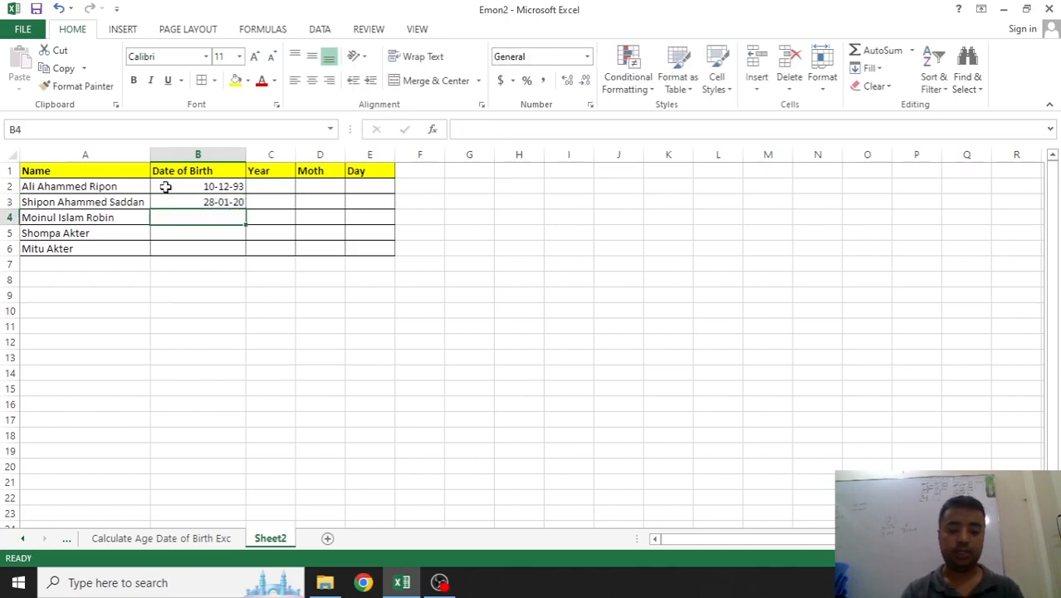
Enter dates of birth 27-01-2002, 31-08-1996 and 10-06-1999 in B4:B6
type("27-")
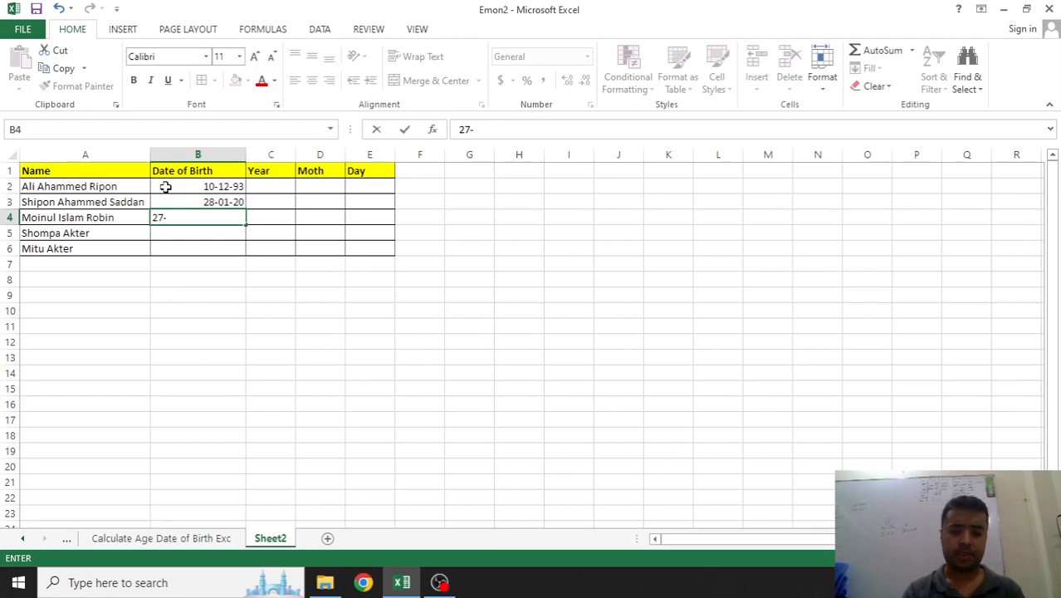
type("01-20")
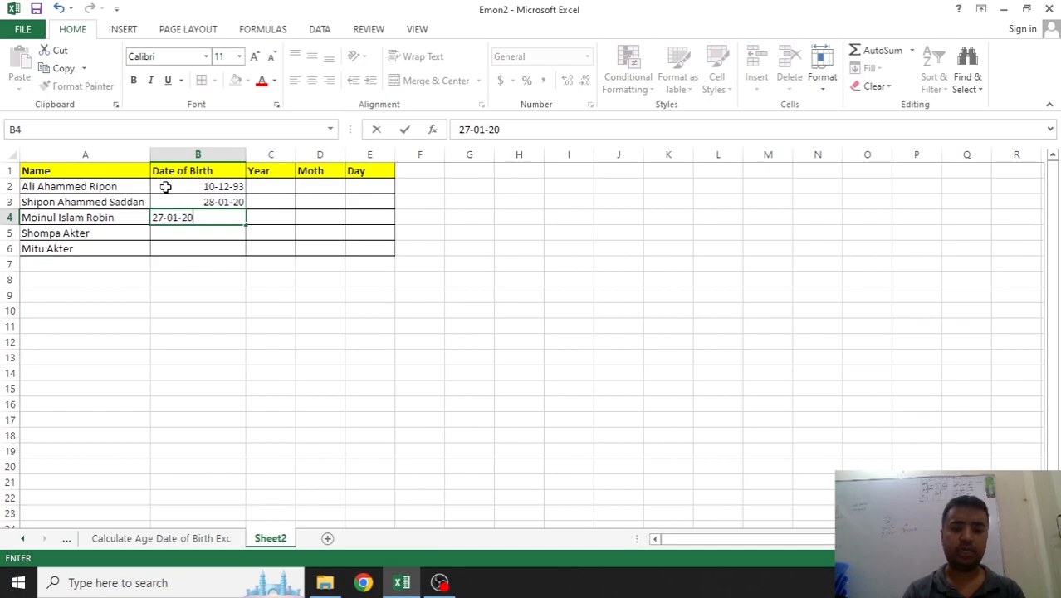
type("2")
key("BackSpace")
type("02")
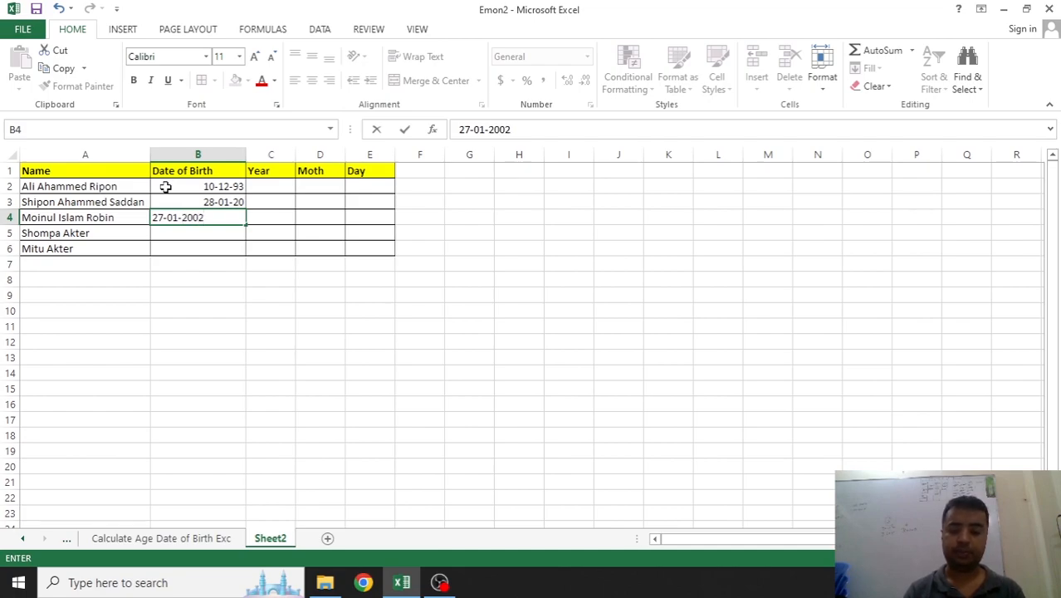
key("Return")
type("31")
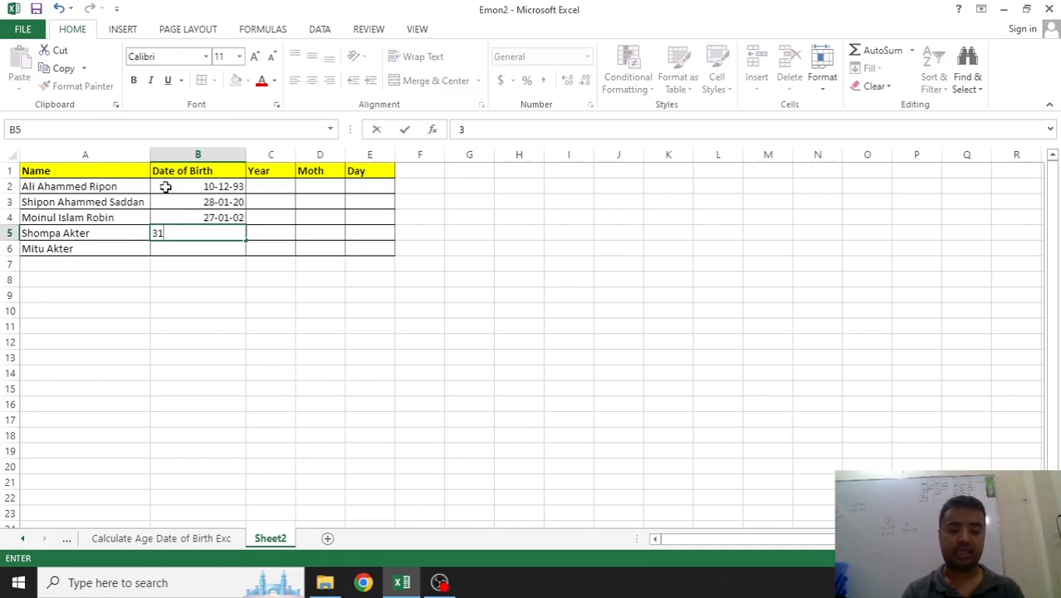
type("-08")
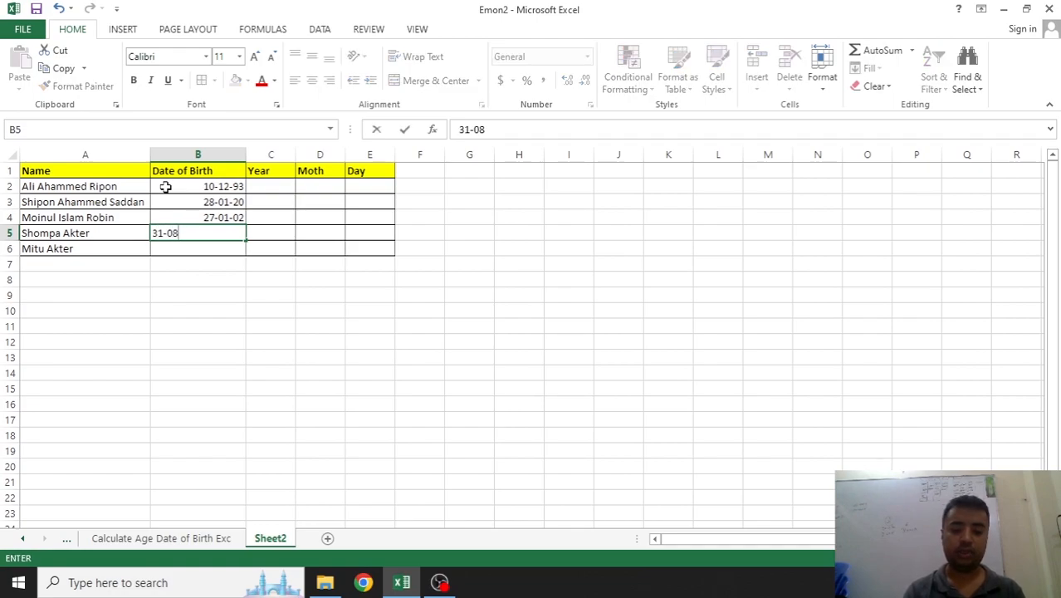
type("-1996")
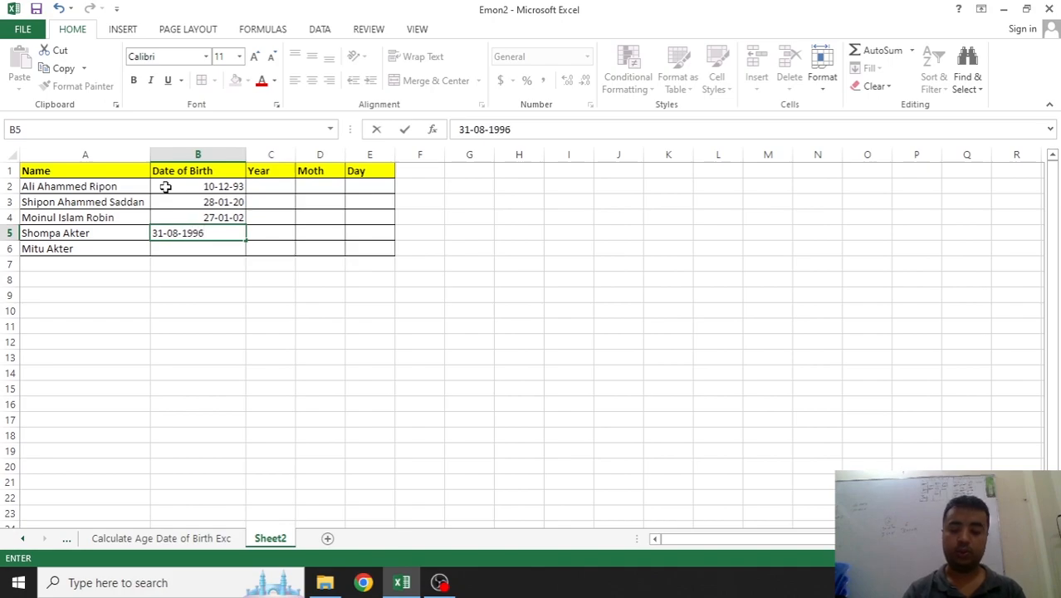
key("Return")
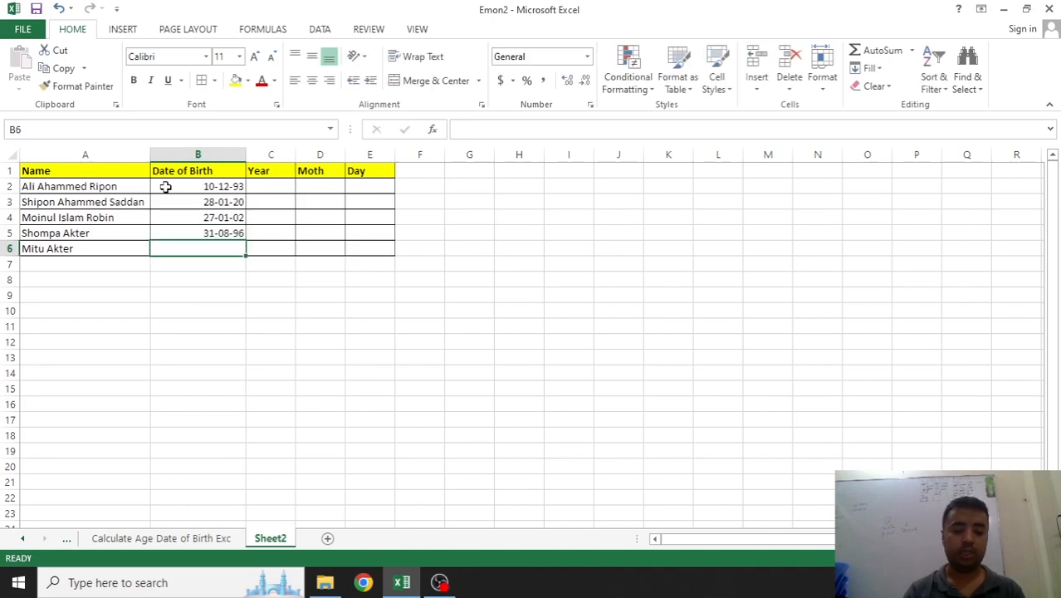
type("10-")
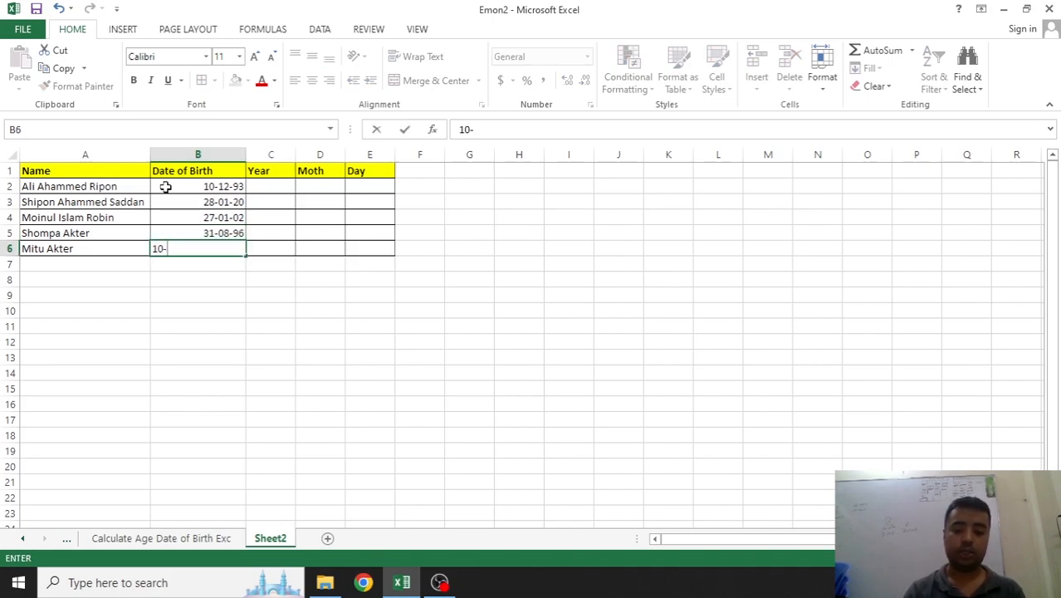
type("06-1999")
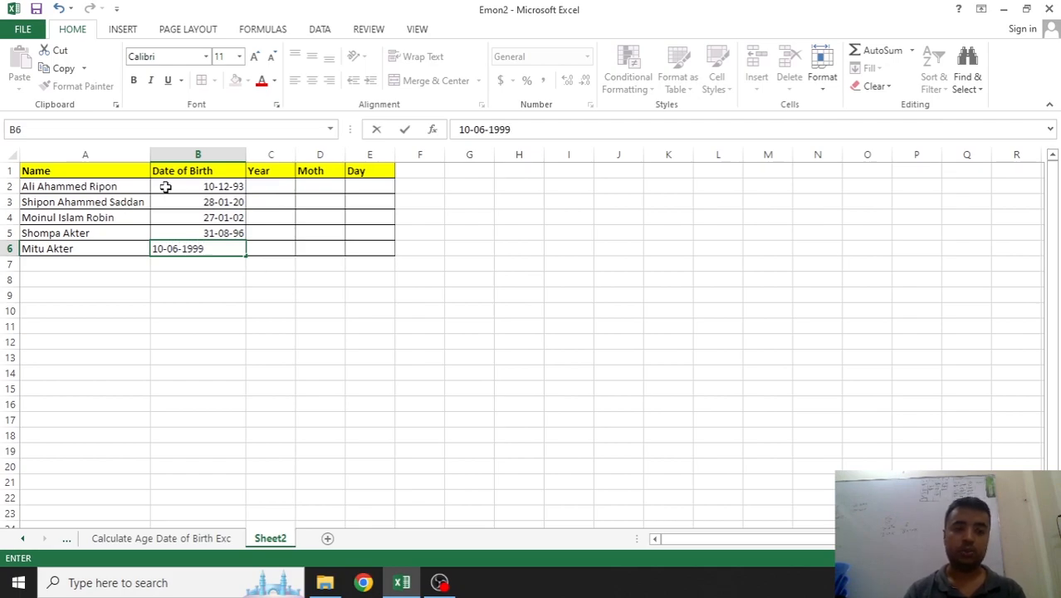
key("Tab")
left_click(301, 282)
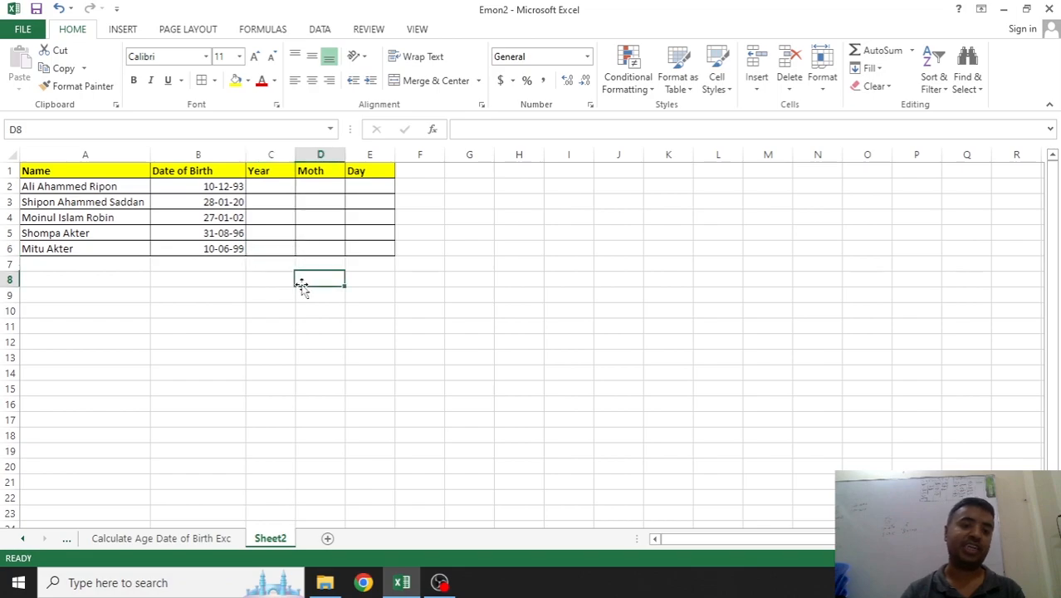
Enter =DATEDIF(B2,TODAY(),"Y") in C2, giving an age of 29
left_click(278, 186)
type("=")
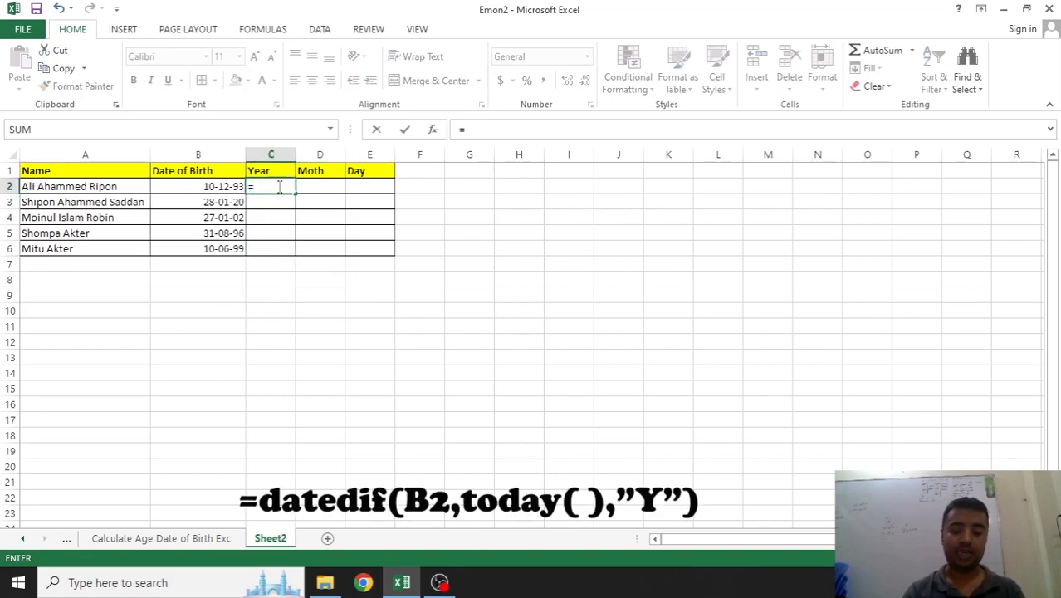
type("dated")
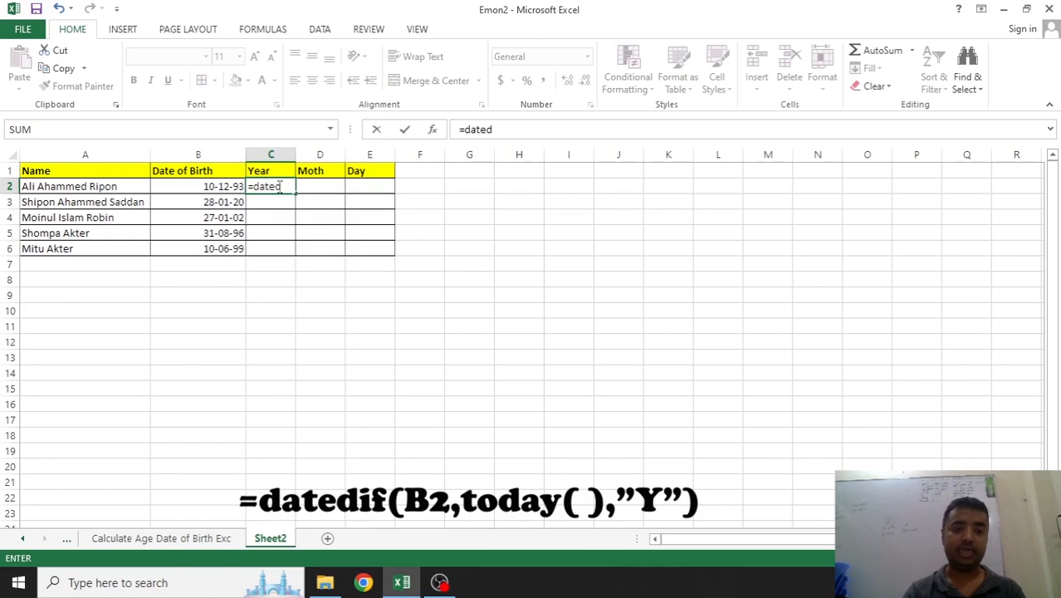
type("if(")
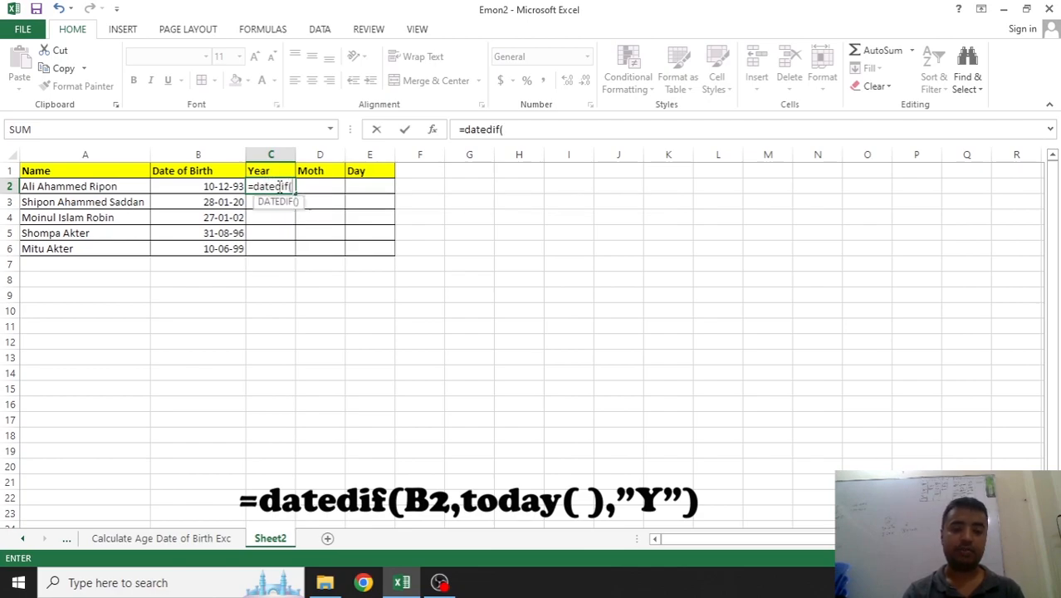
left_click(229, 186)
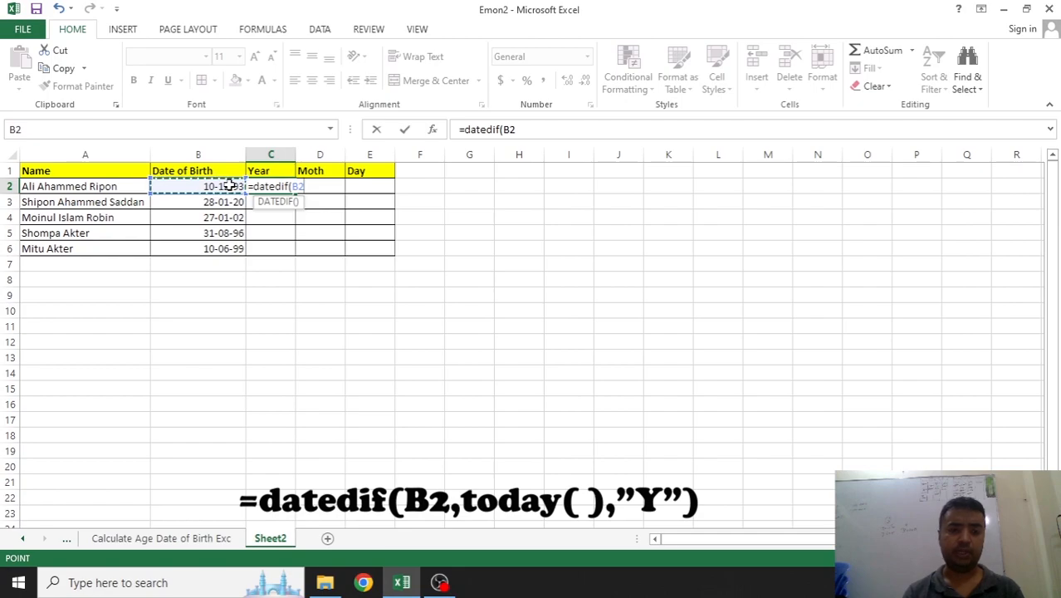
type(",")
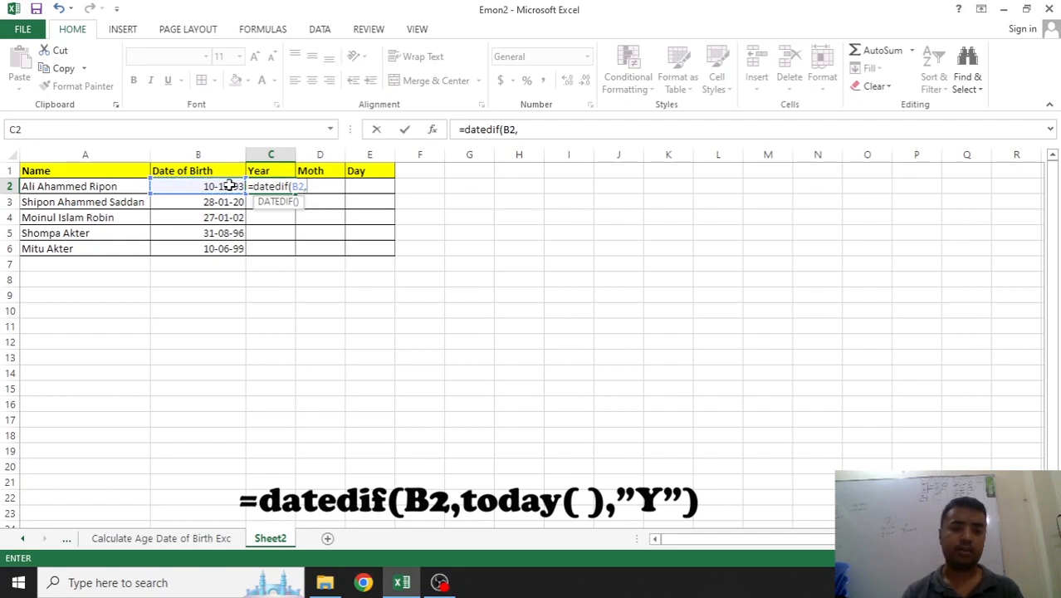
type("tod")
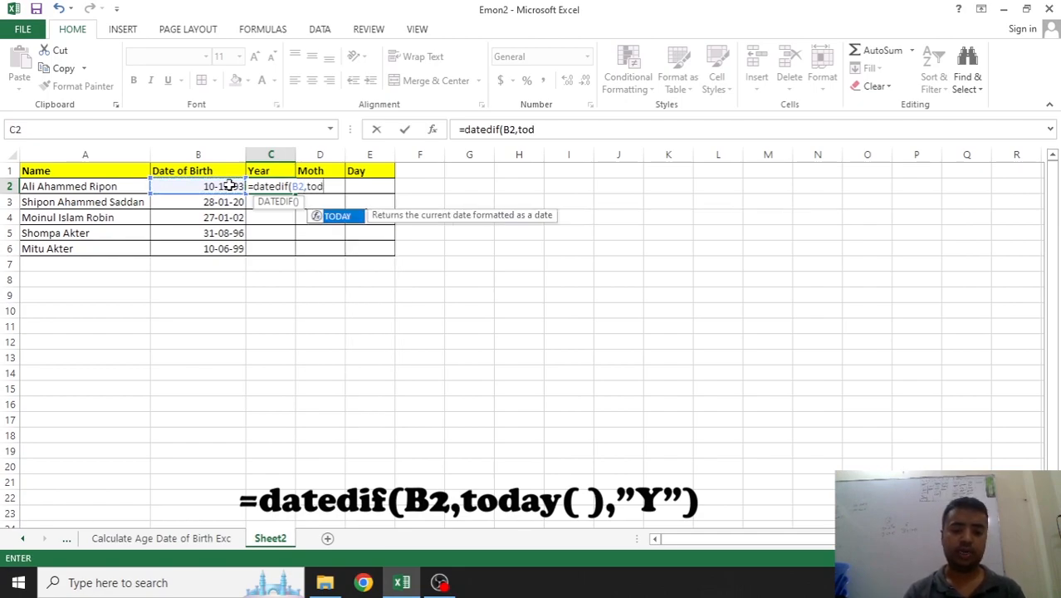
type("ay")
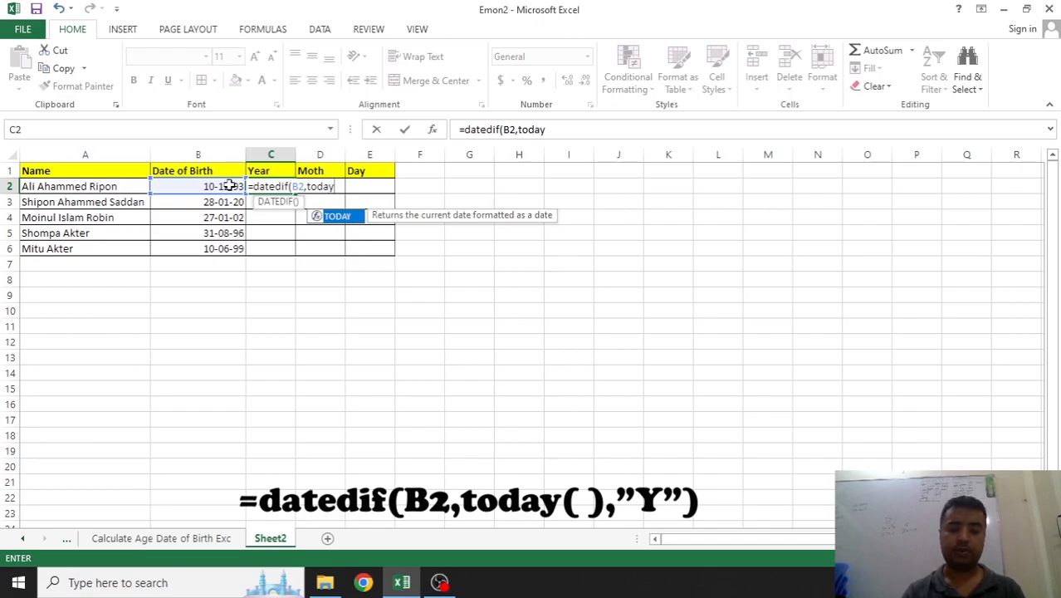
type("(),")
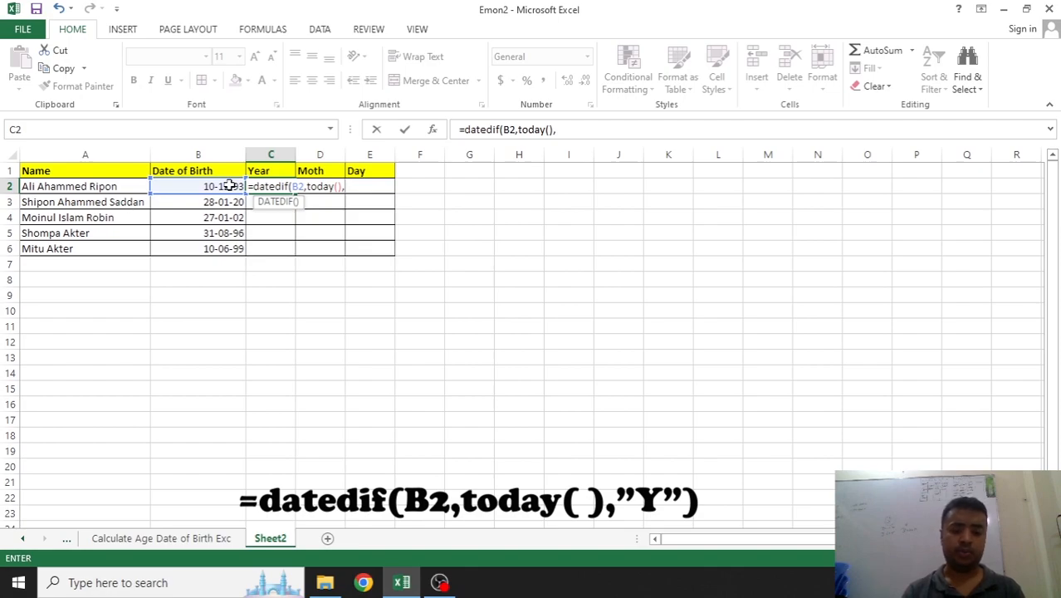
type("Y")
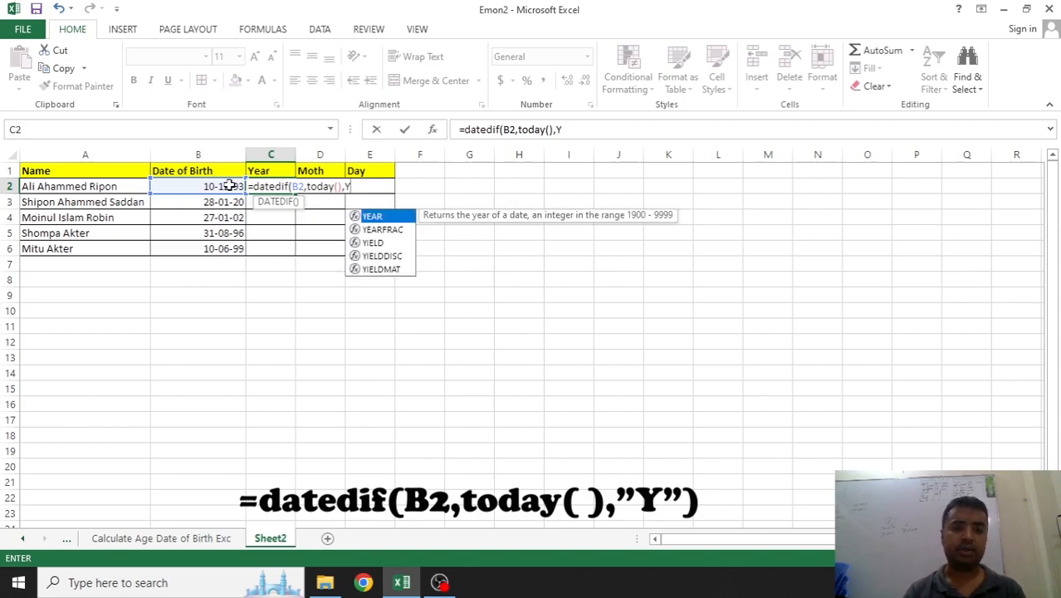
key("BackSpace")
type("\"")
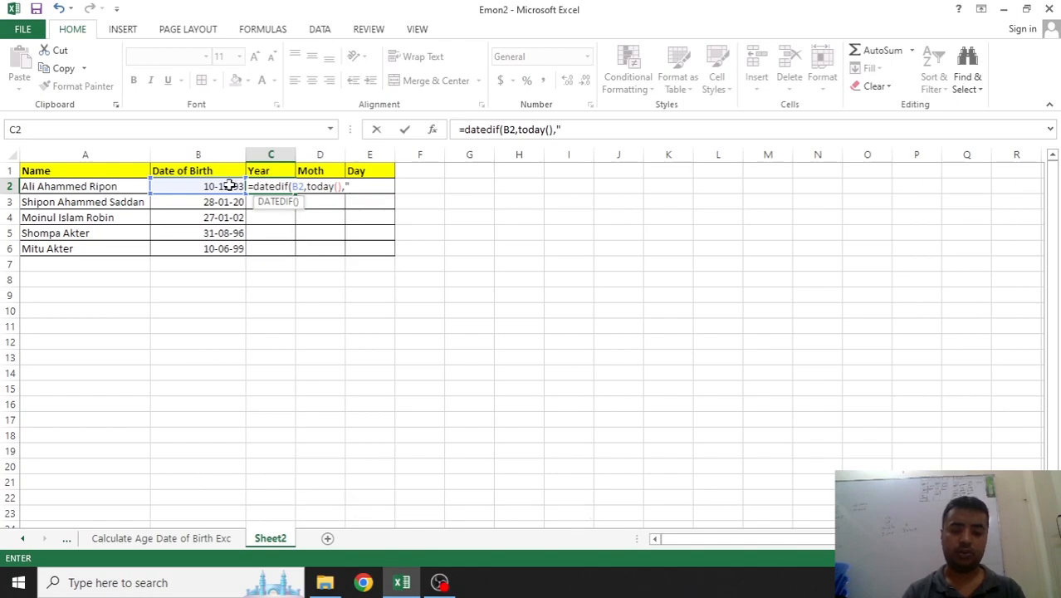
type("Y\")")
key("Return")
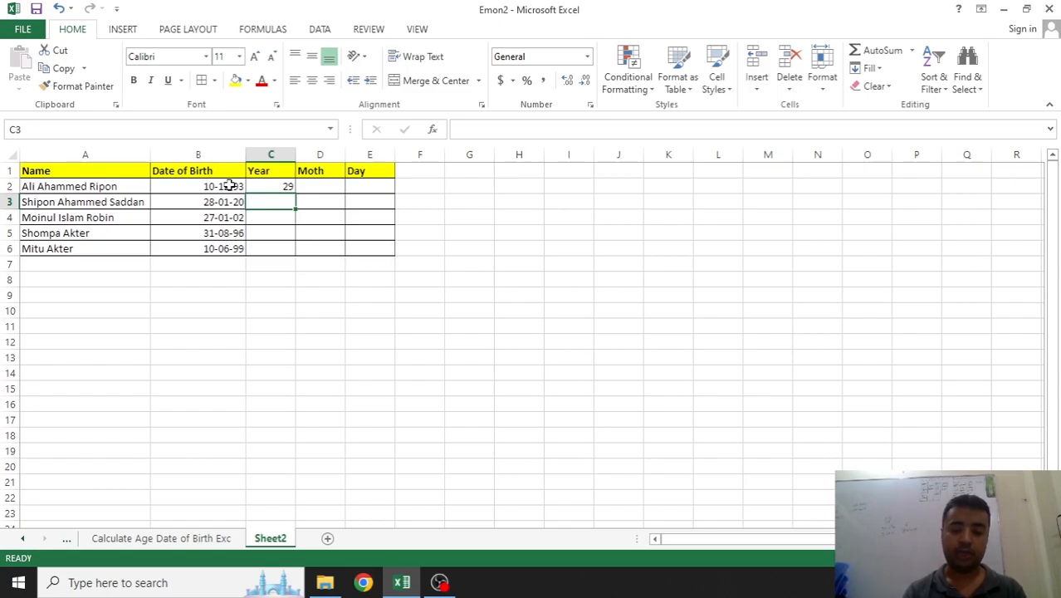
Enter =DATEDIF(B3,TODAY(),"Y") in C3 for the second person's age
type("=da")
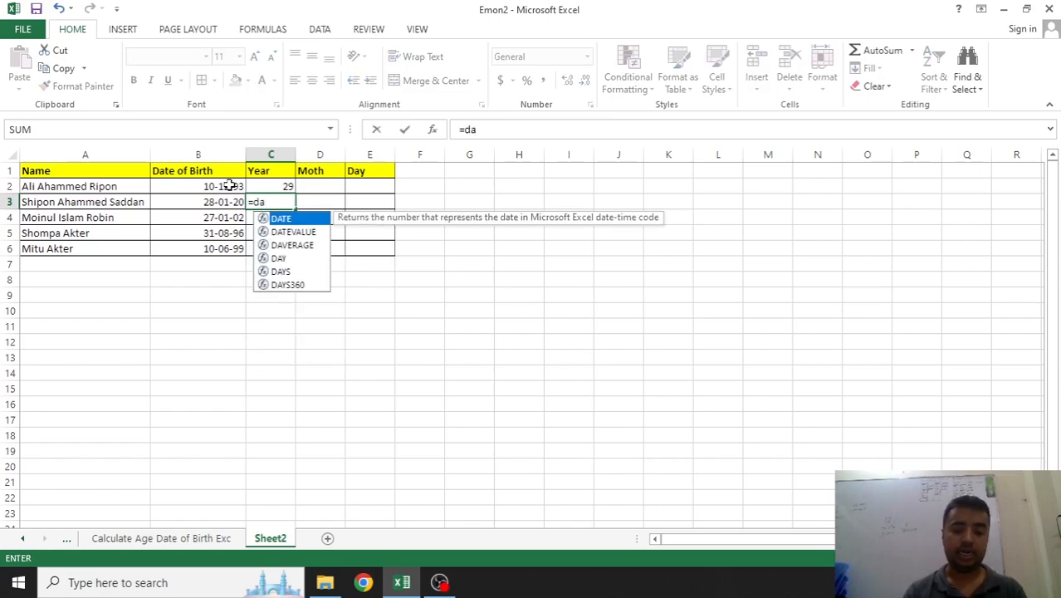
type("ted")
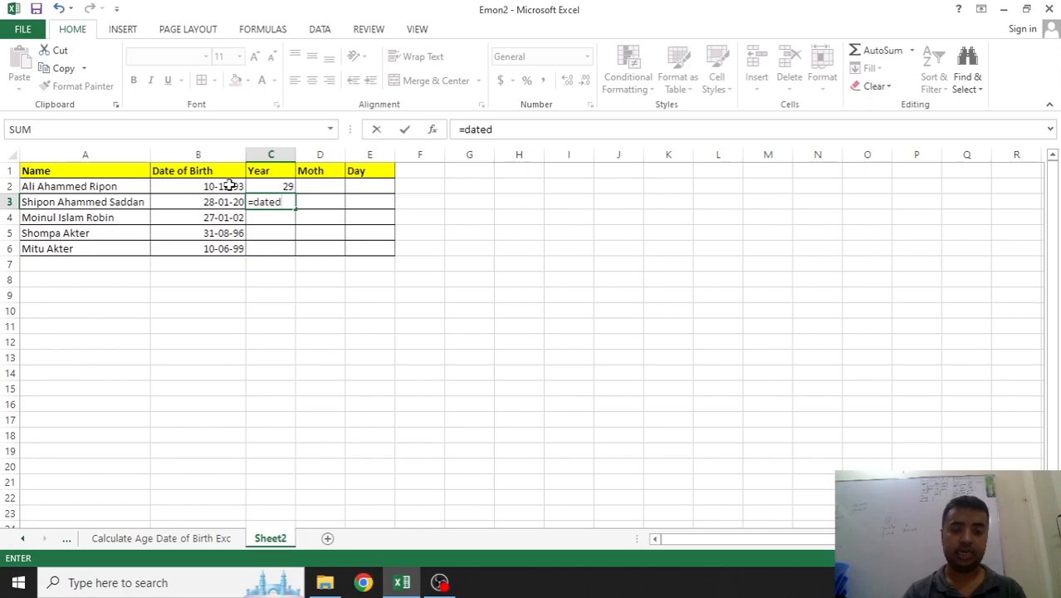
type("if(")
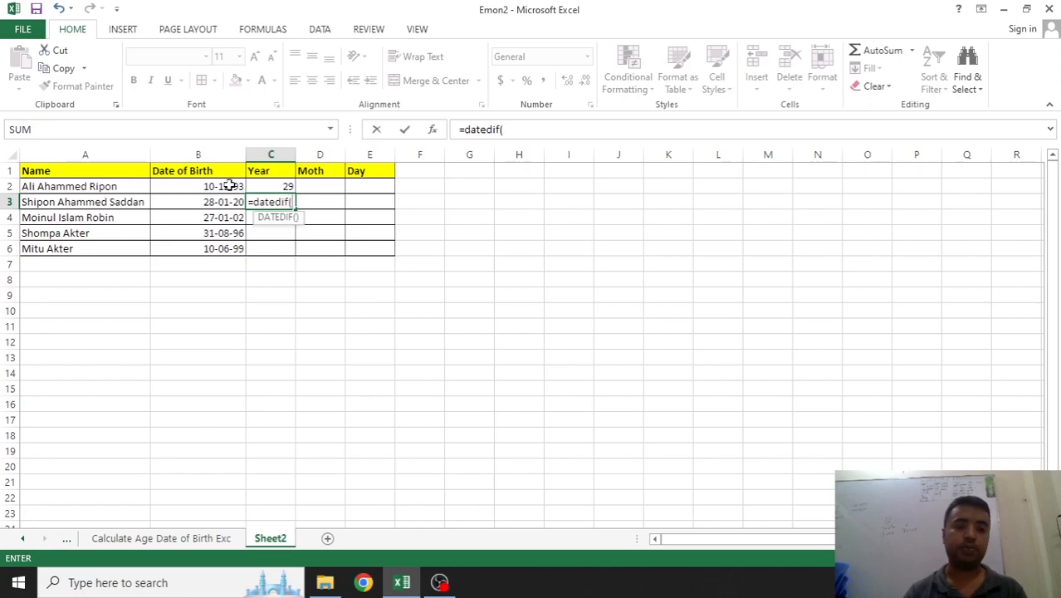
left_click(224, 203)
type(",Today")
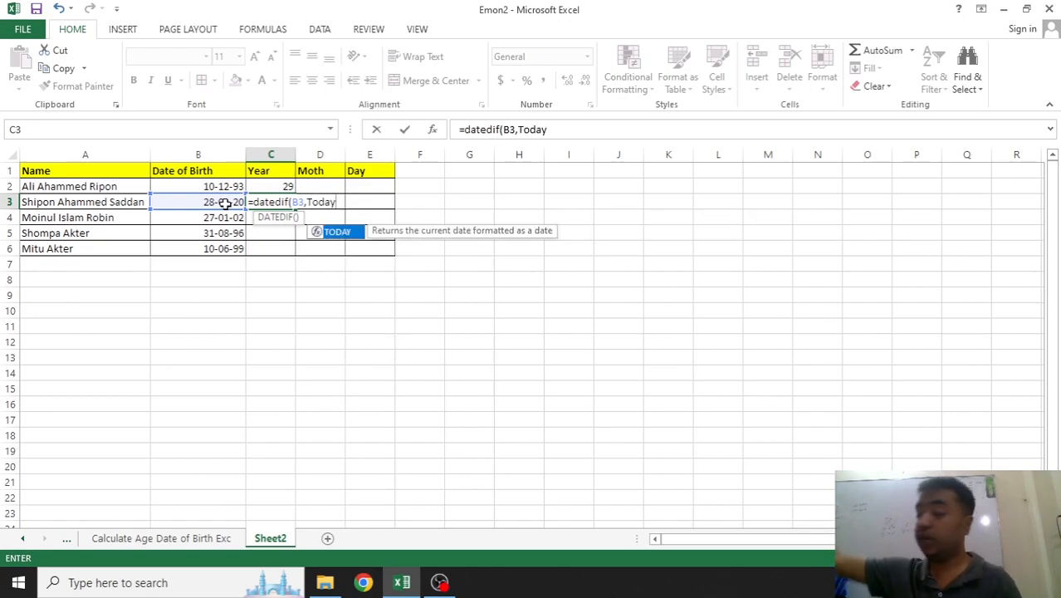
type("(")
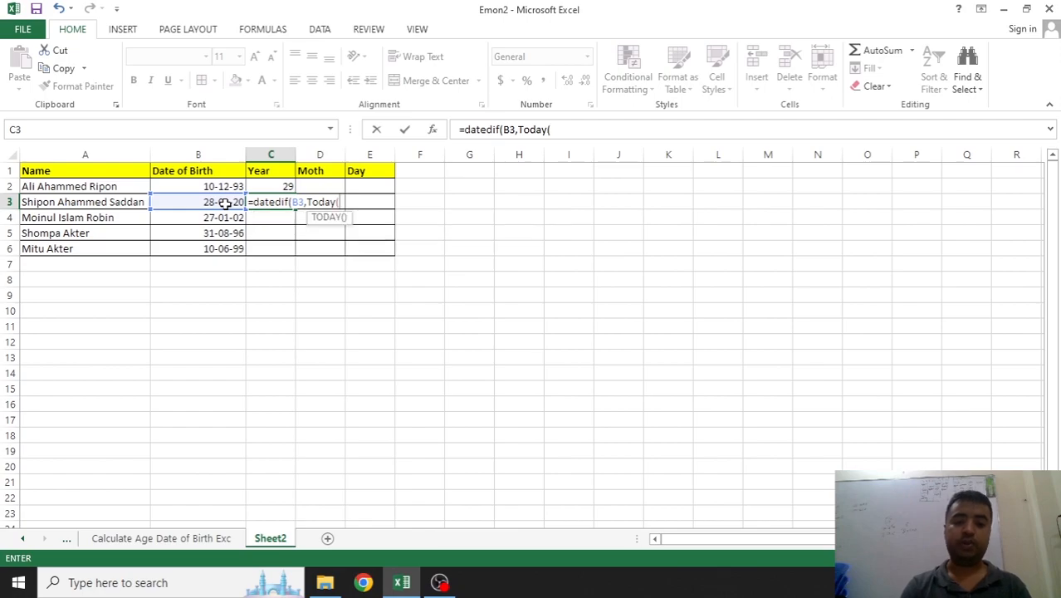
type("),")
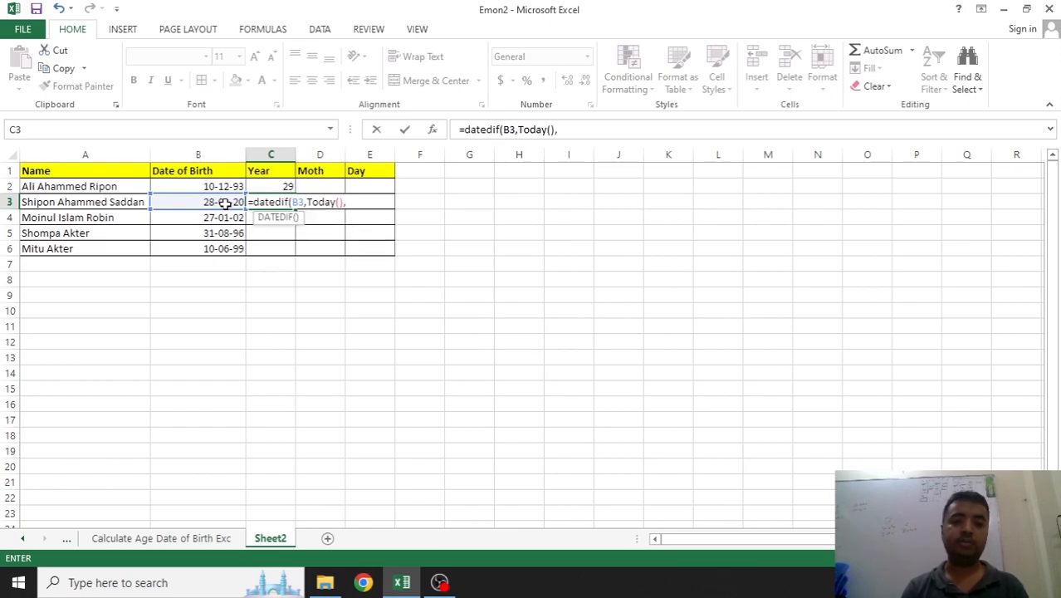
type("\"")
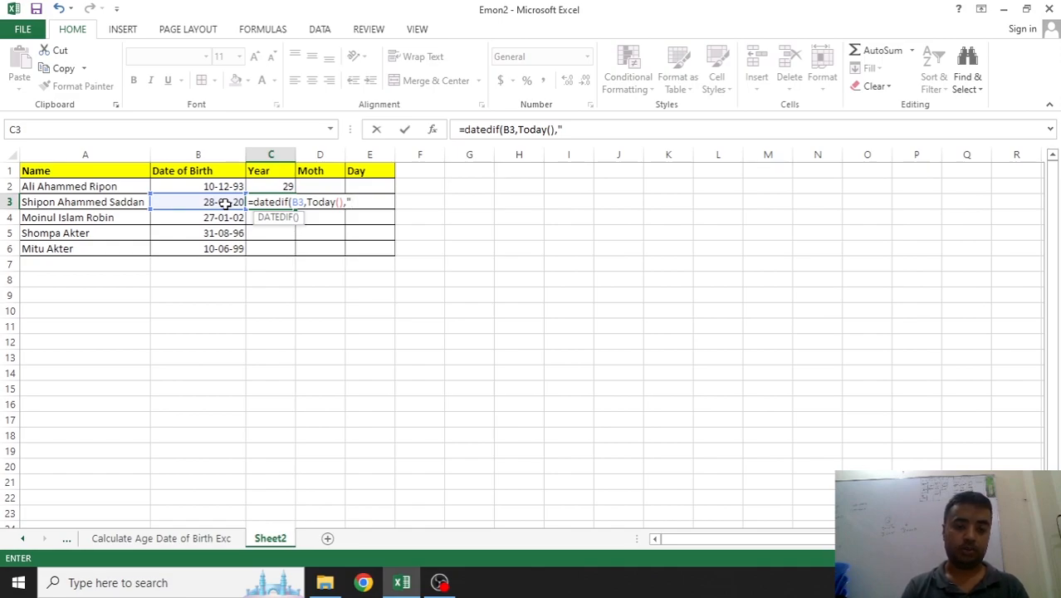
type("Y\")")
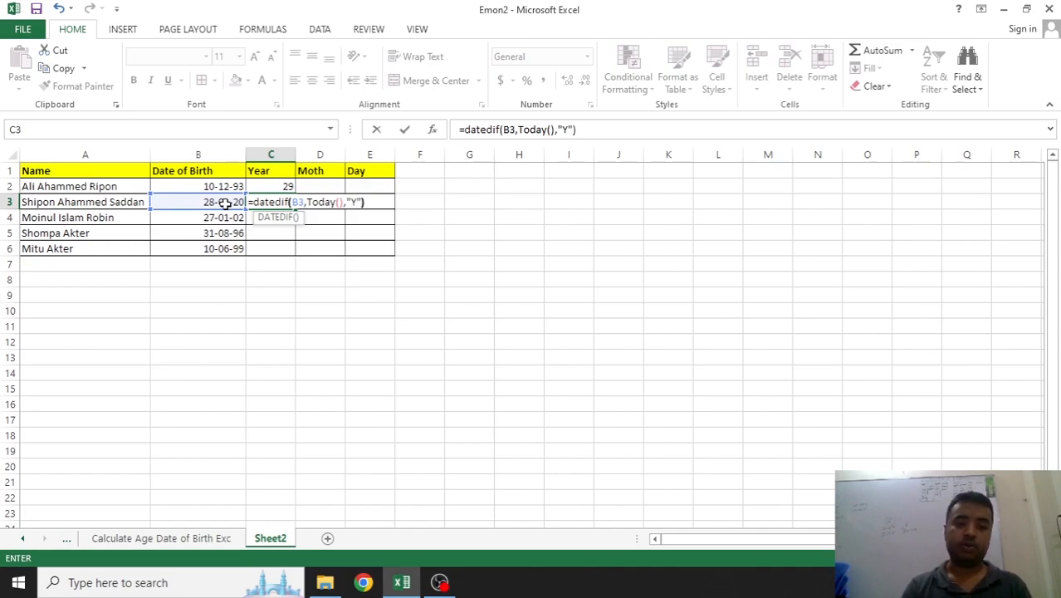
key("ctrl+Return")
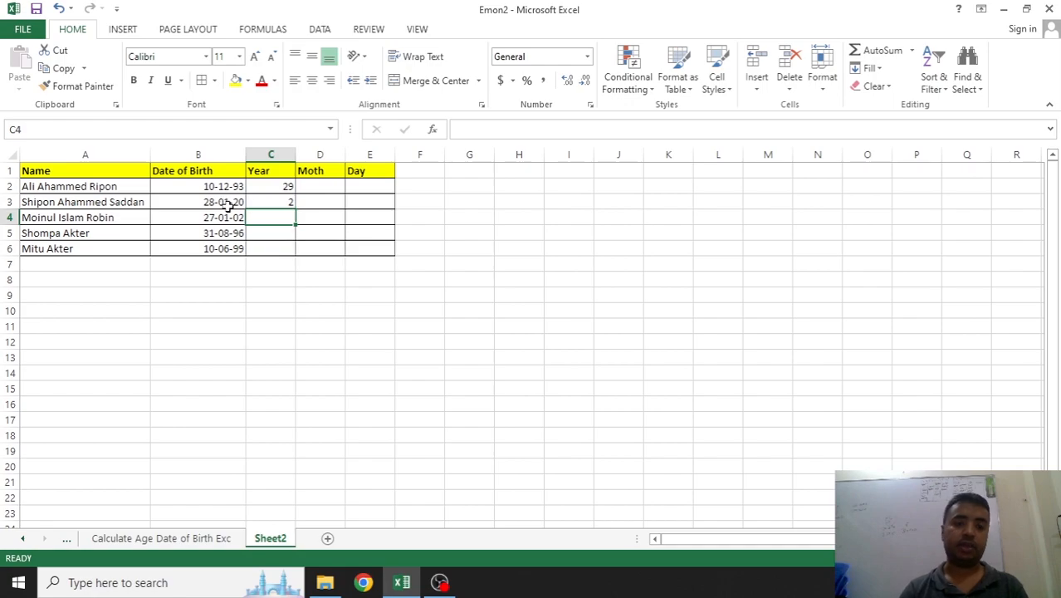
Fill the years formula down to C6 and enter =DATEDIF(B2,TODAY(),"M") in D2
left_click_drag(295, 209, 292, 249)
left_click(318, 184)
type("=")
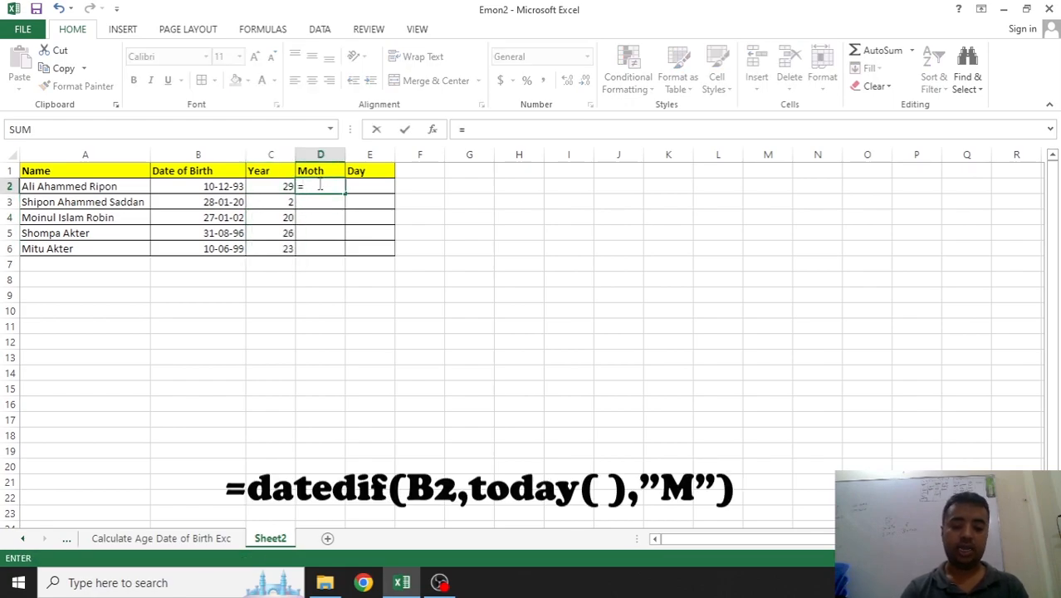
type("dated")
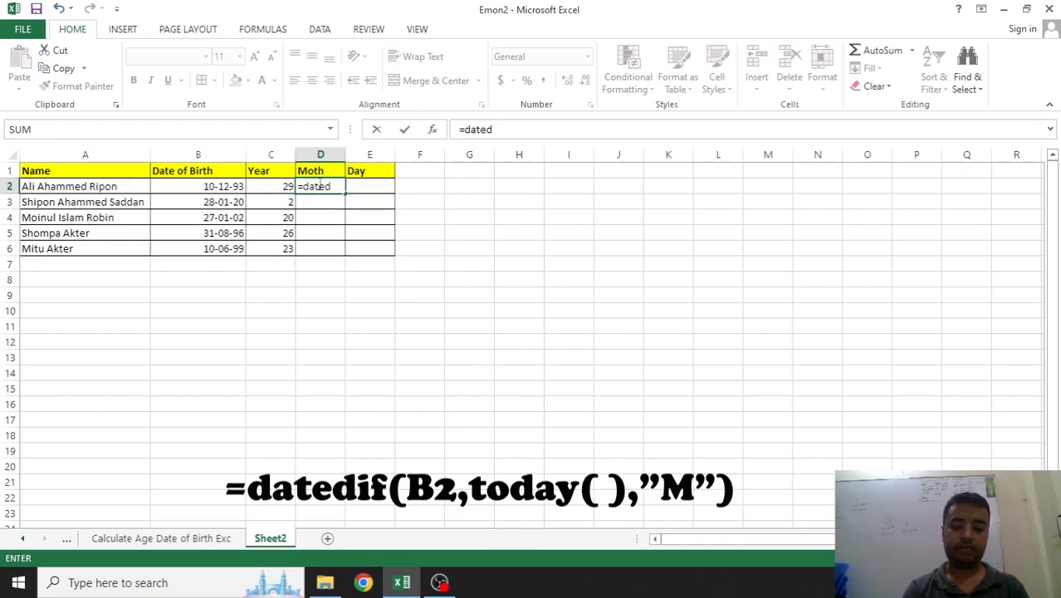
type("if(")
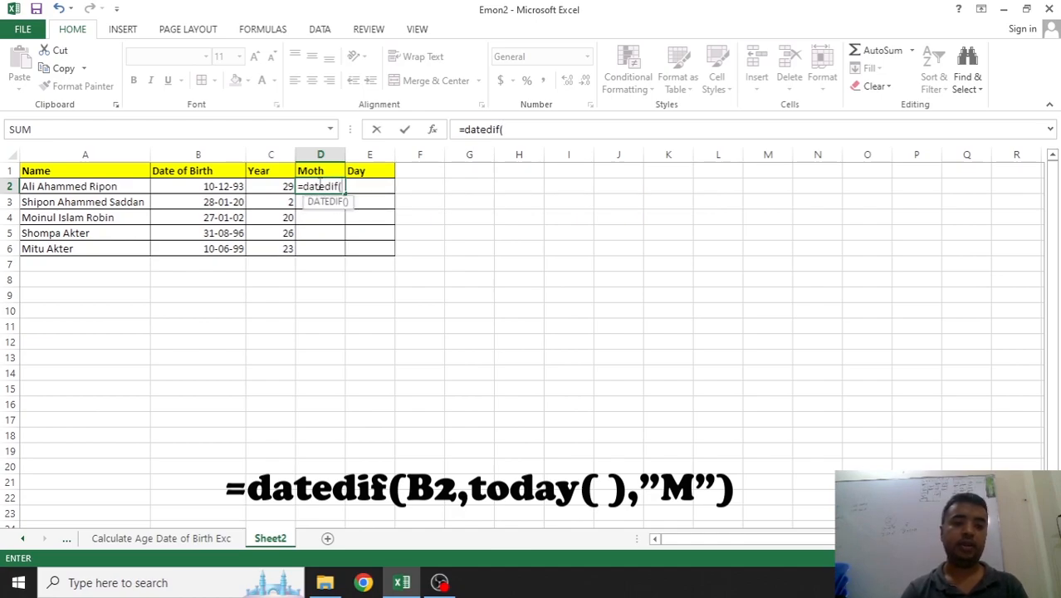
left_click(238, 185)
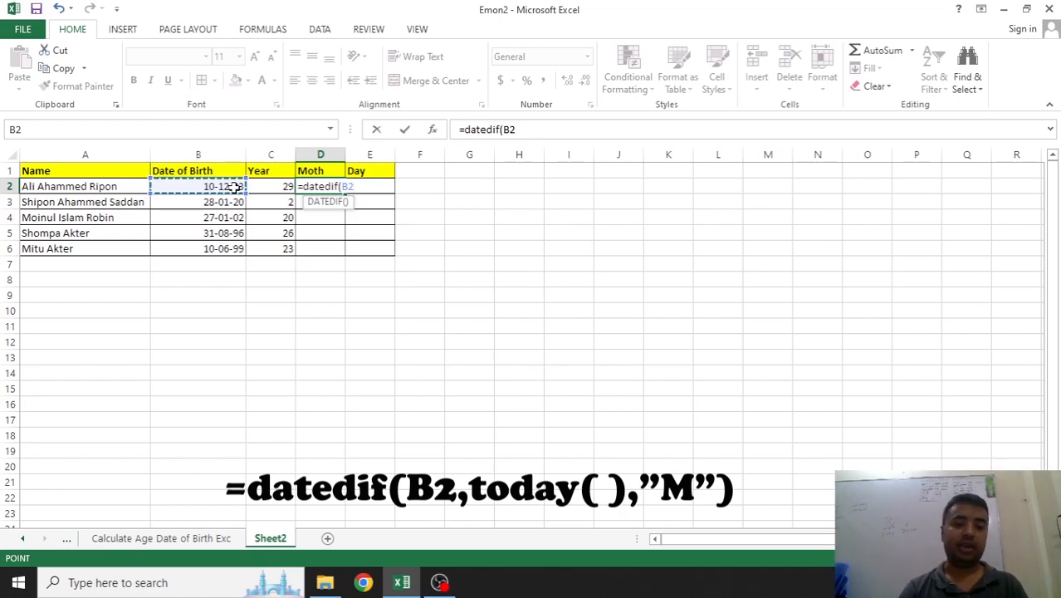
type(",")
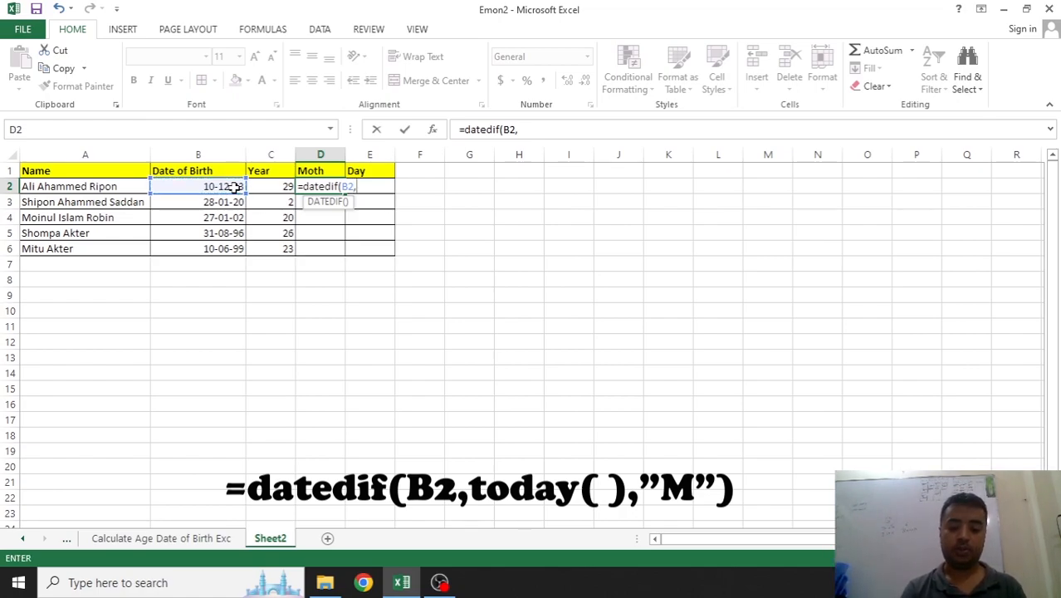
type("today")
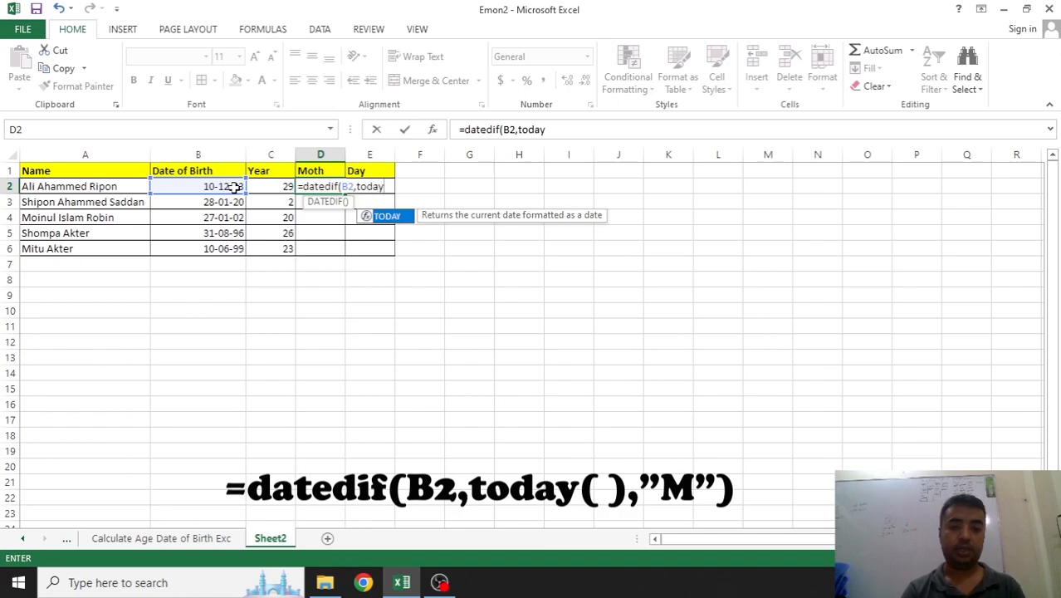
type("()")
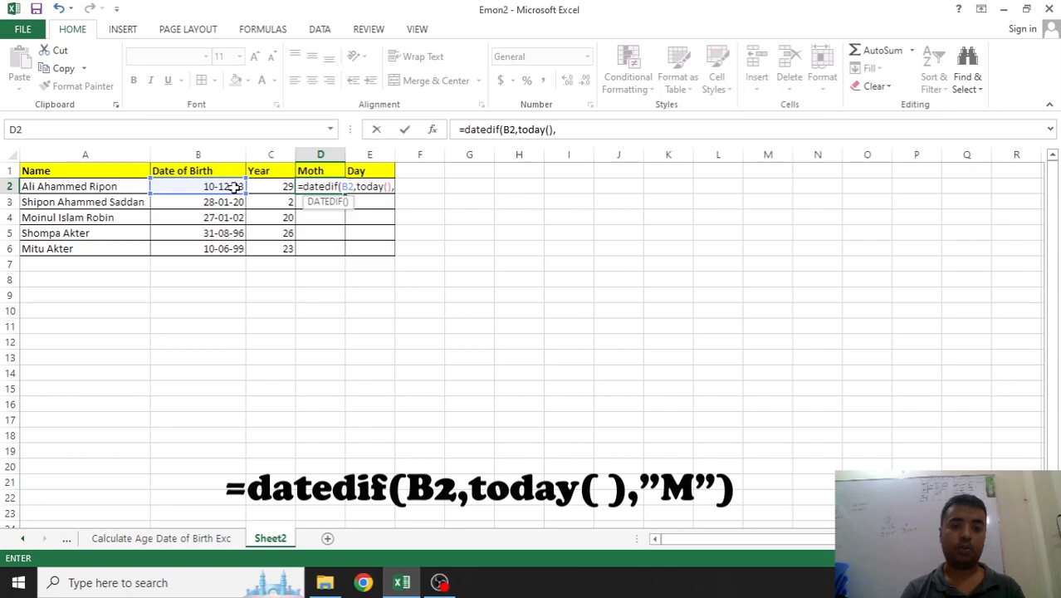
type(",\"M\"")
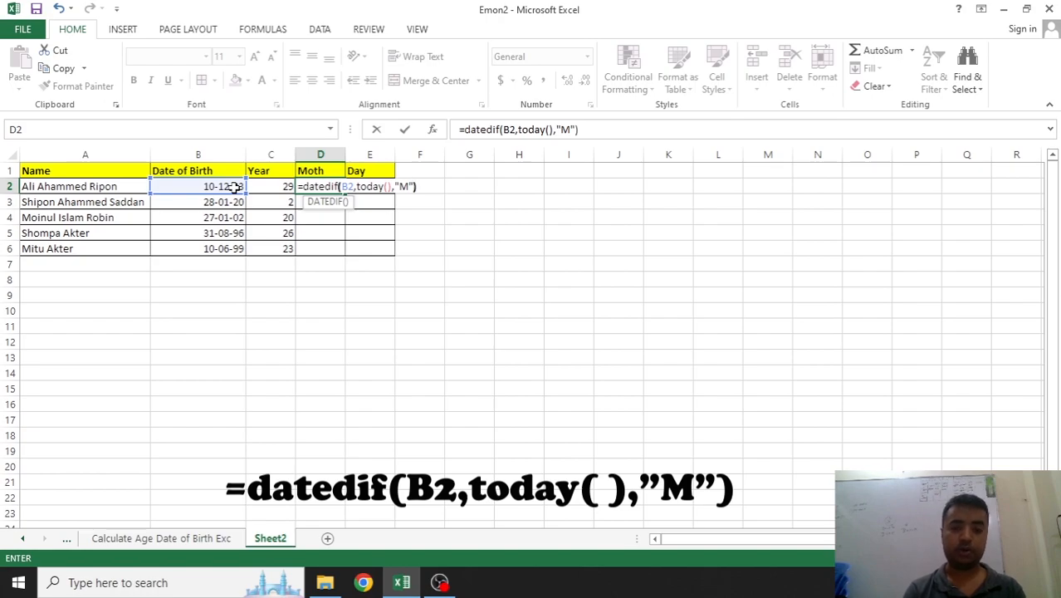
type(")")
key("Return")
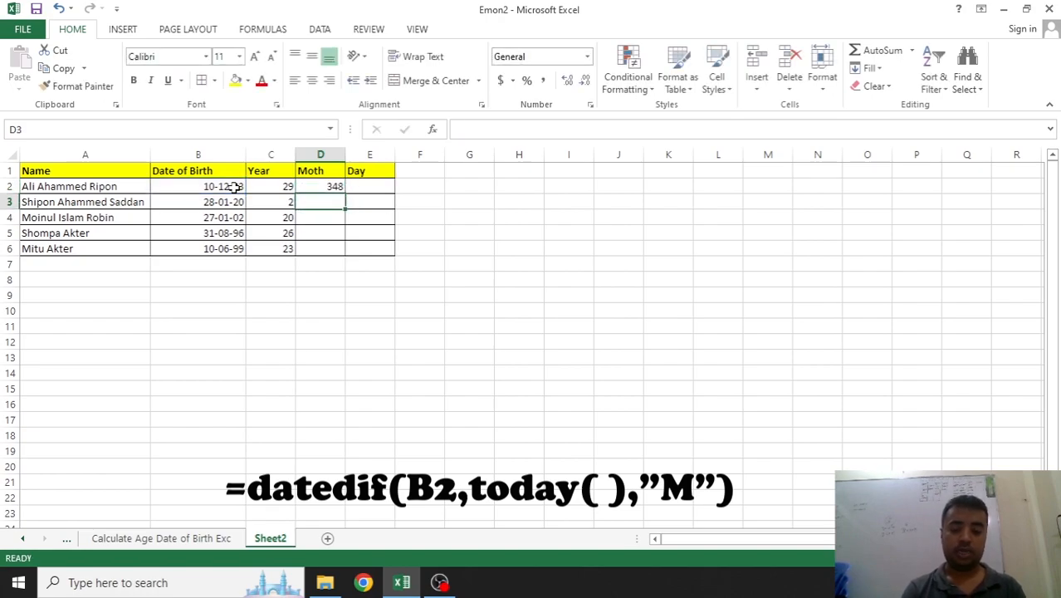
left_click(327, 186)
Fill the months formula down to D6 and enter =DATEDIF(B2,TODAY(),"D") in E2
left_click_drag(343, 194, 344, 249)
left_click(366, 186)
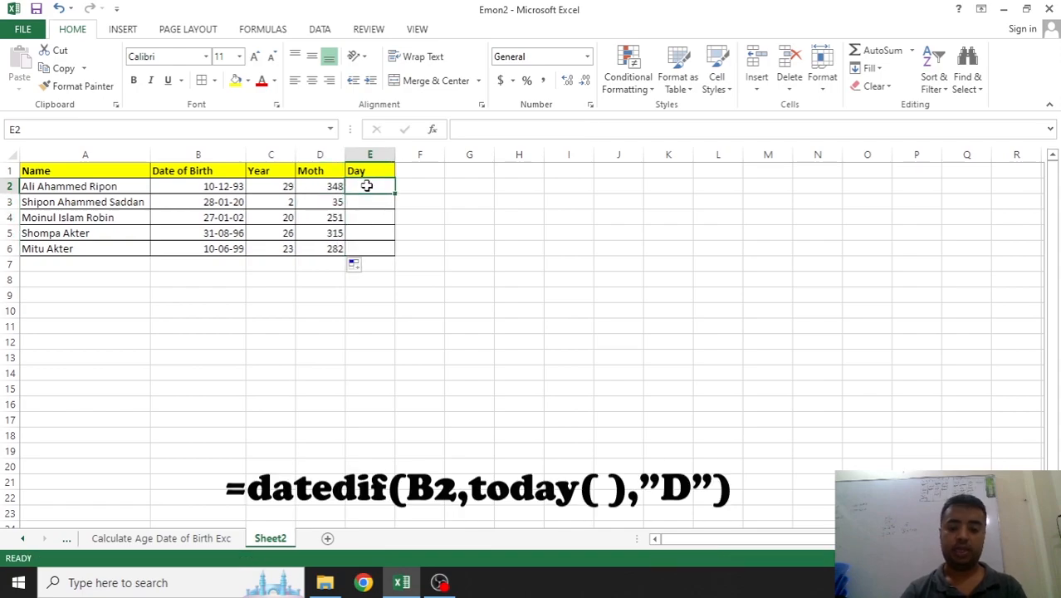
type("=datedif(")
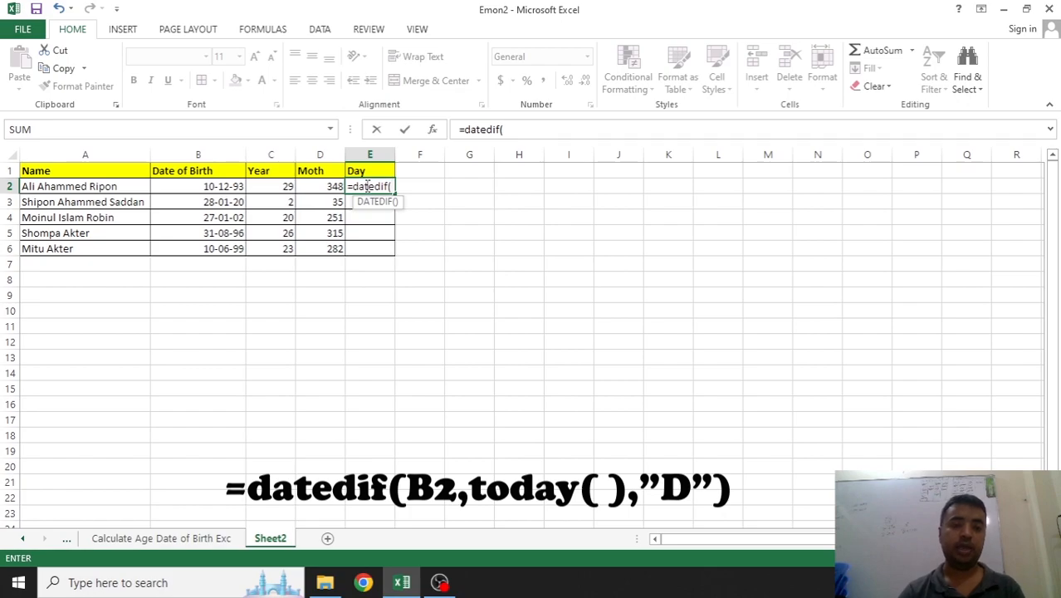
left_click(231, 184)
type(",")
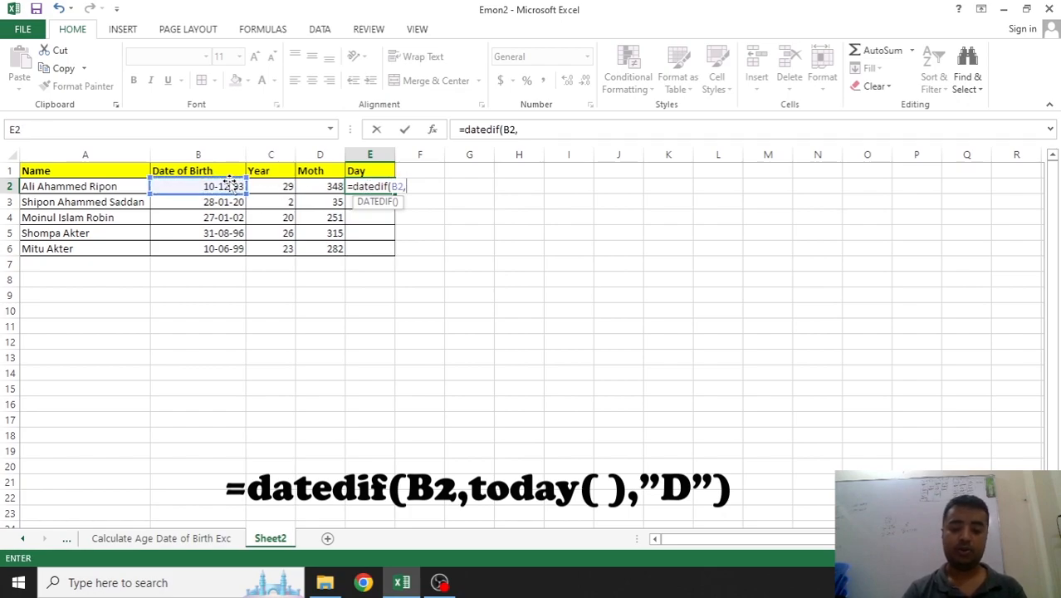
type("today")
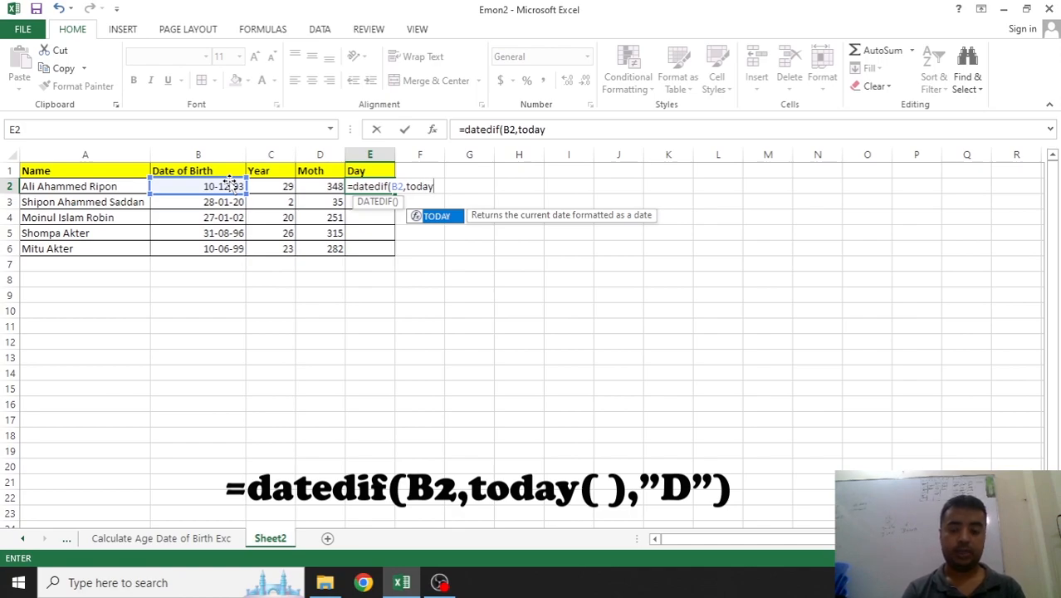
type("(),")
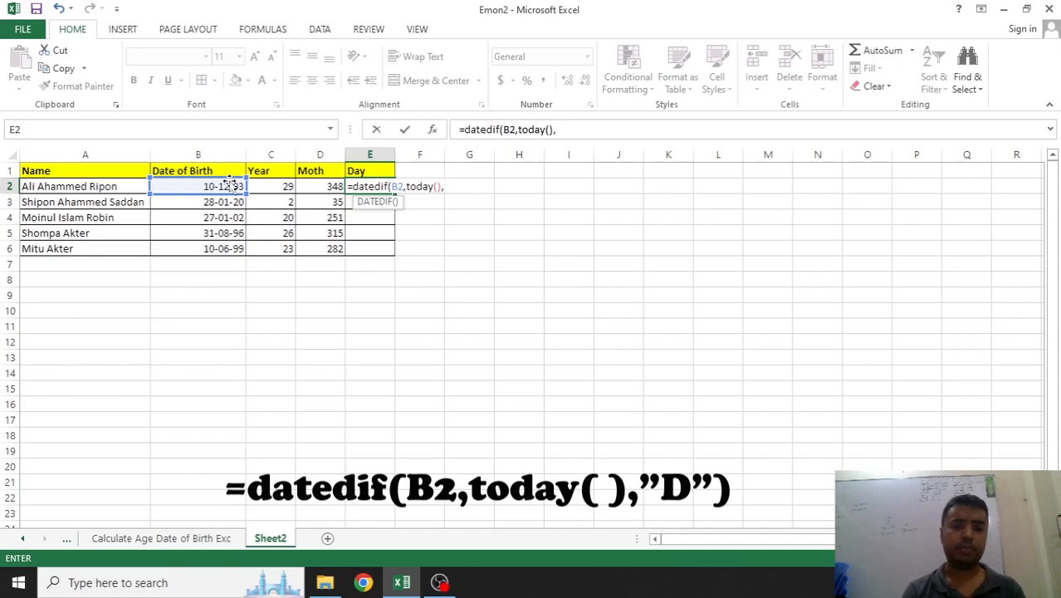
type("D")
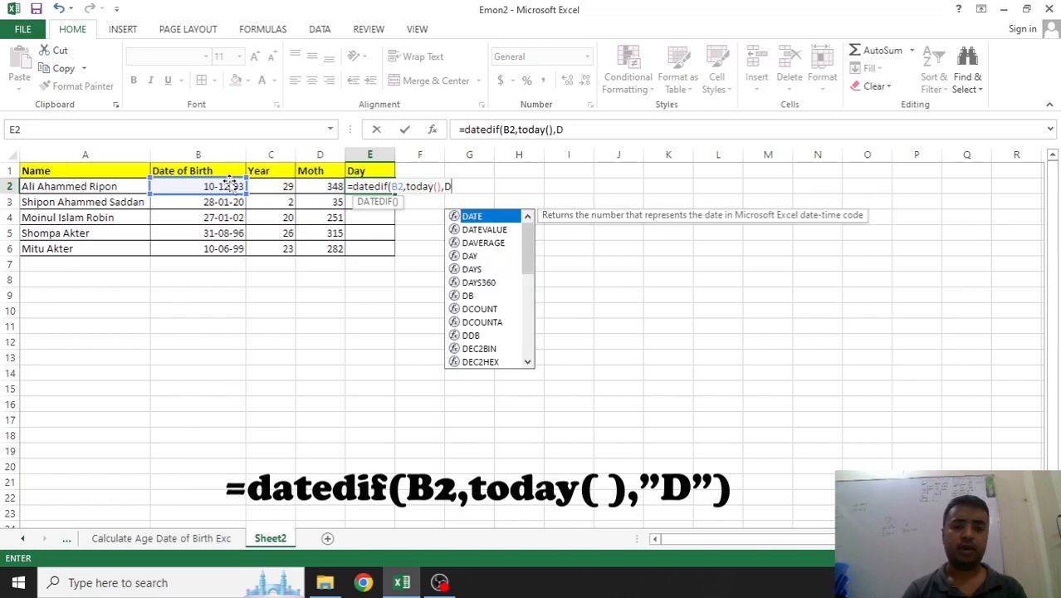
key("BackSpace")
type("\"D")
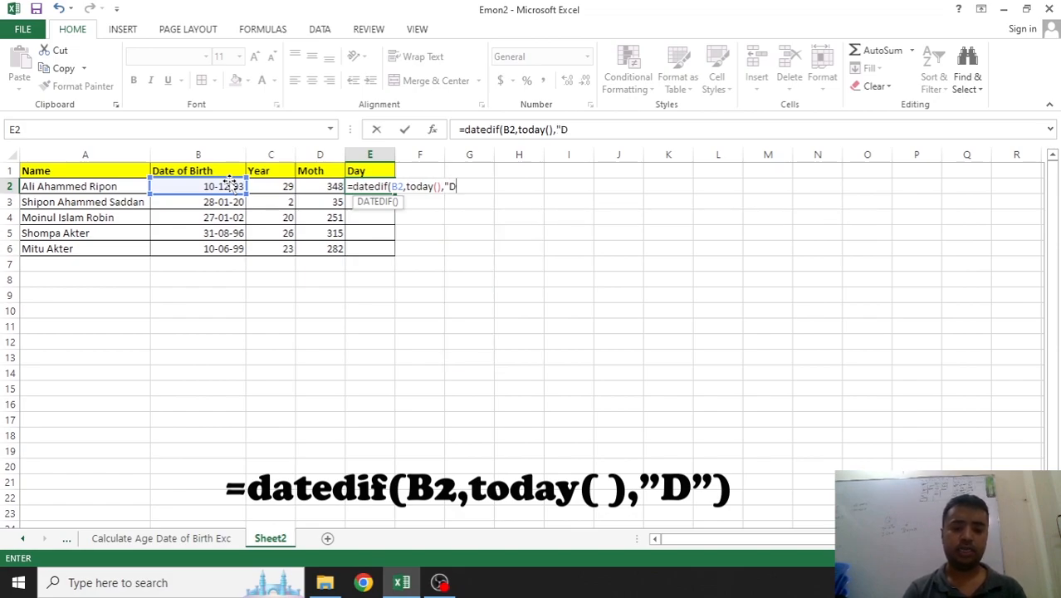
type("\")")
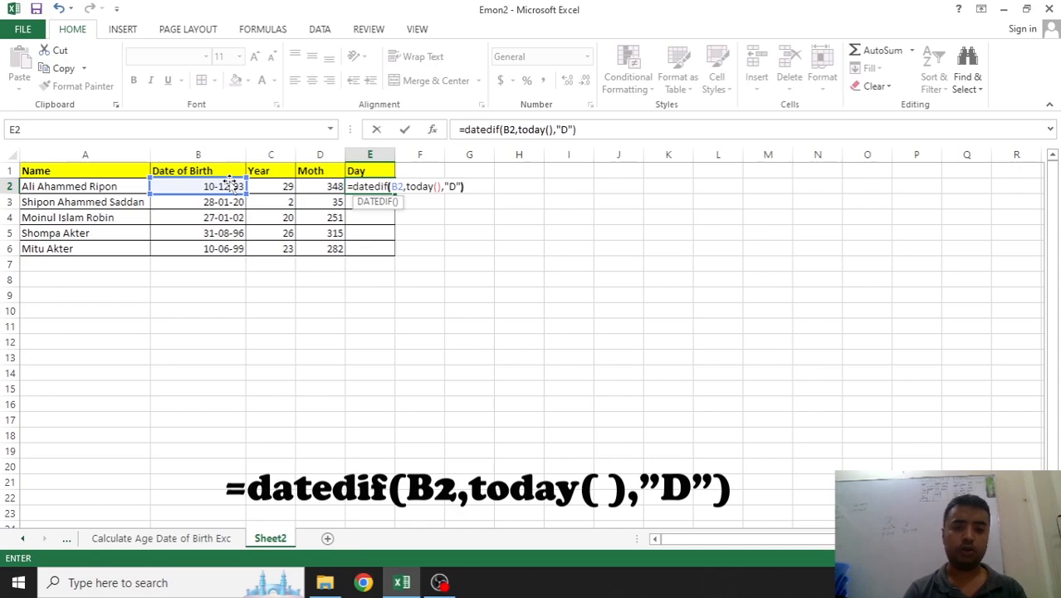
key("Return")
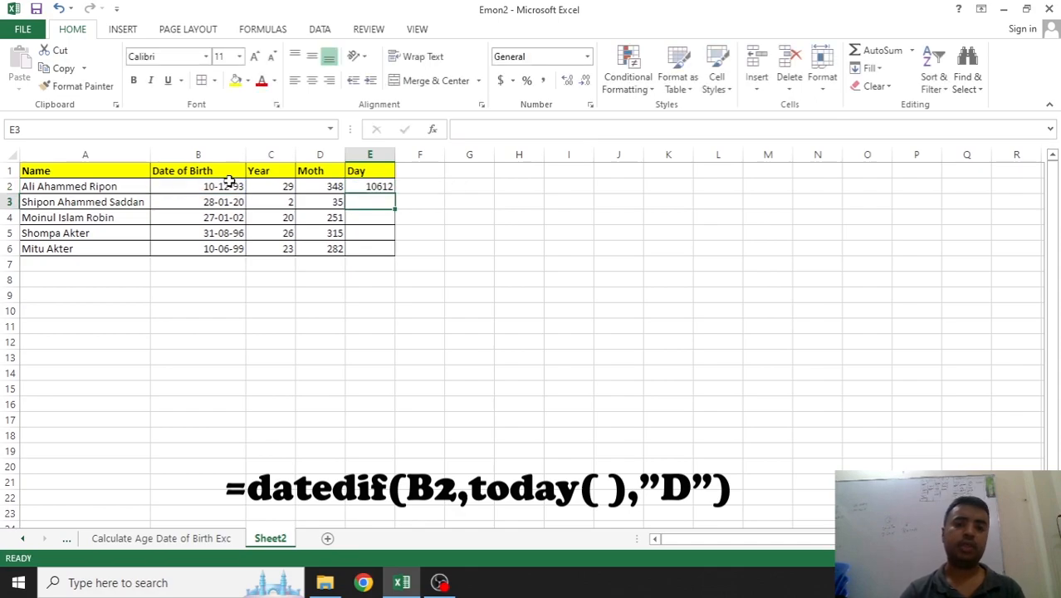
left_click(388, 186)
Fill E2's days formula down to E6, giving day counts from 10612 to 8604
double_click(395, 193)
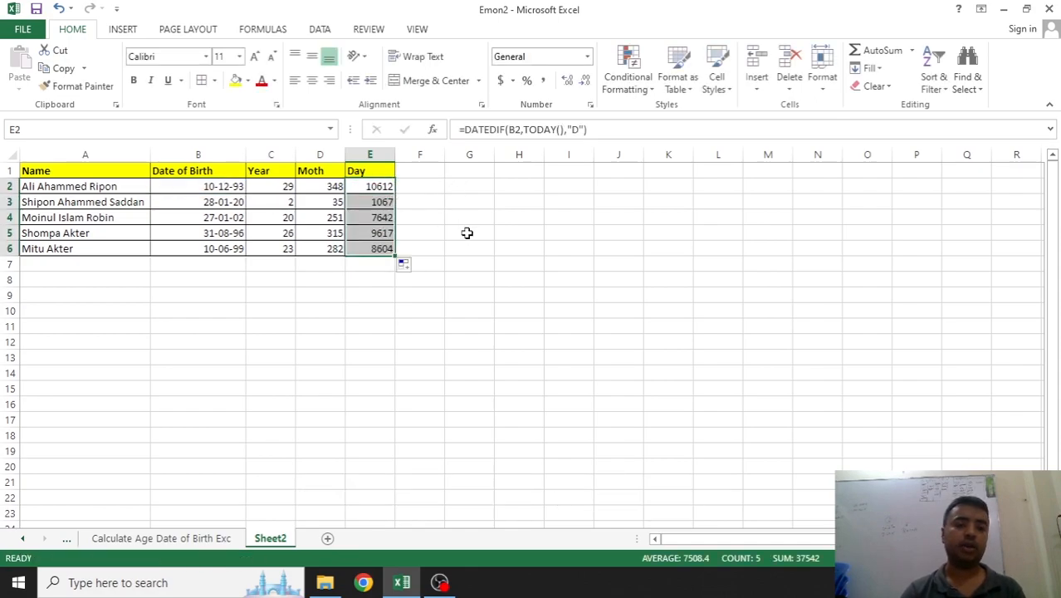
left_click(467, 234)
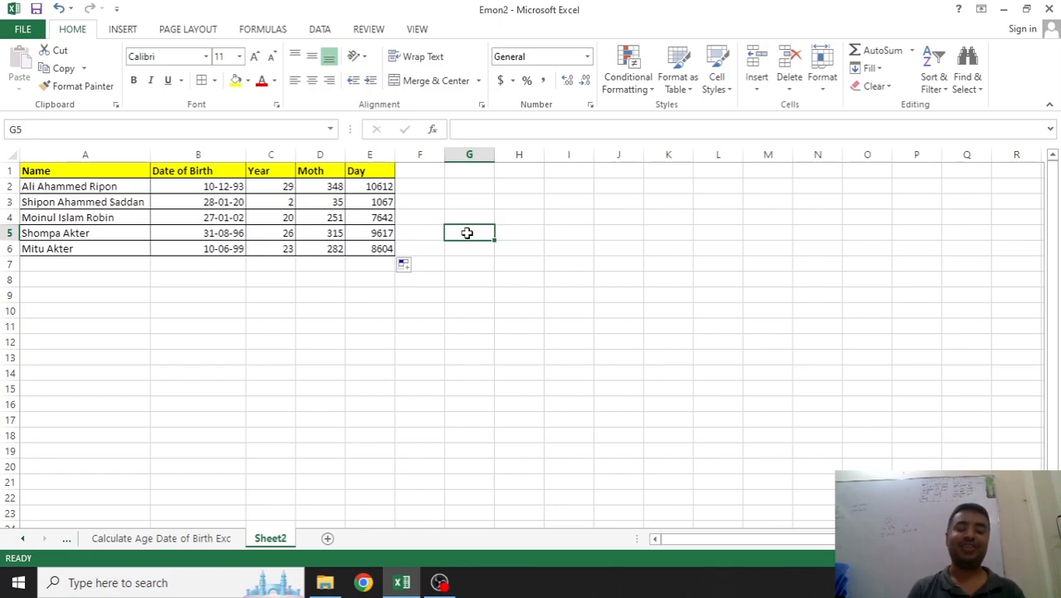